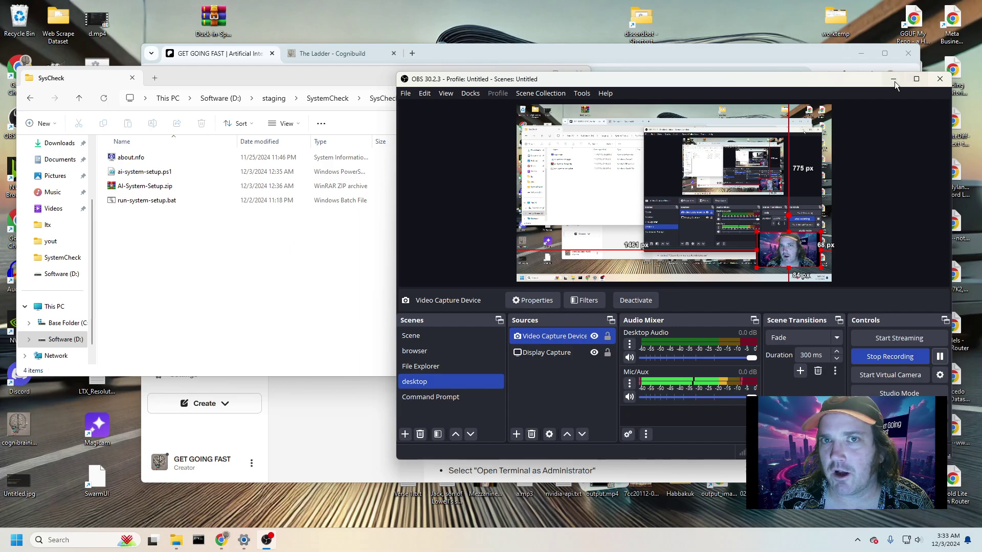
- Open a regular Command Prompt at D:\staging\SystemCheck\SysCheck from the folder's context menu
click(916, 78)
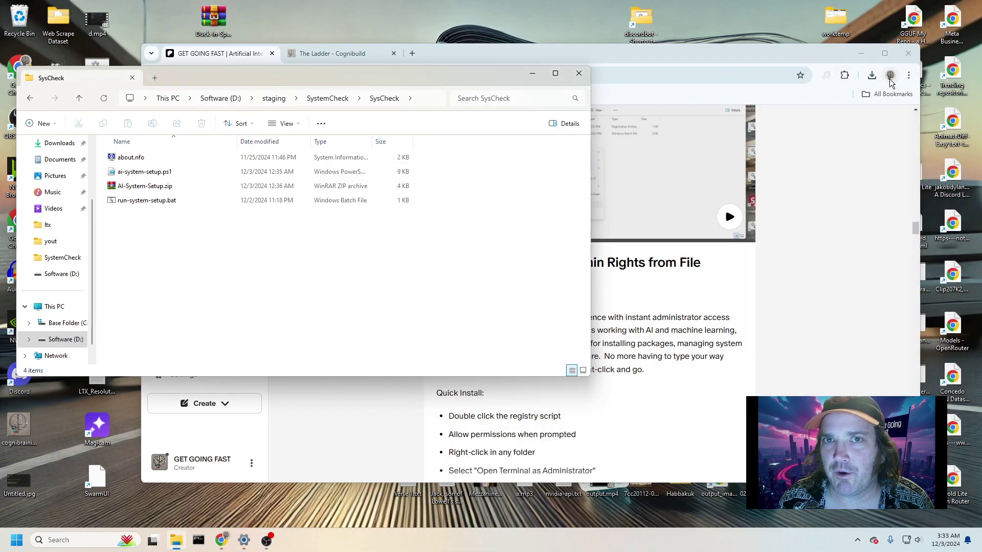
right_click(314, 243)
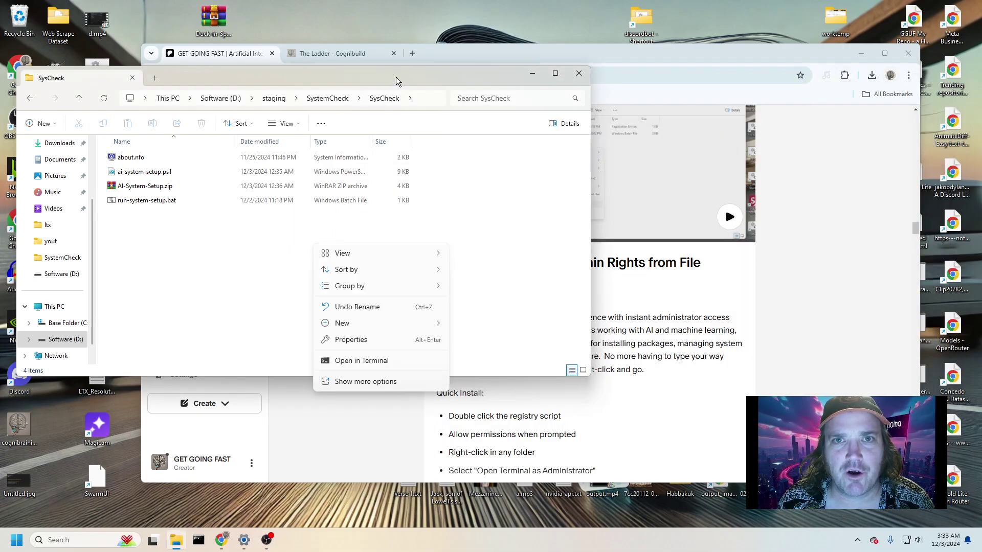
drag(396, 81, 558, 55)
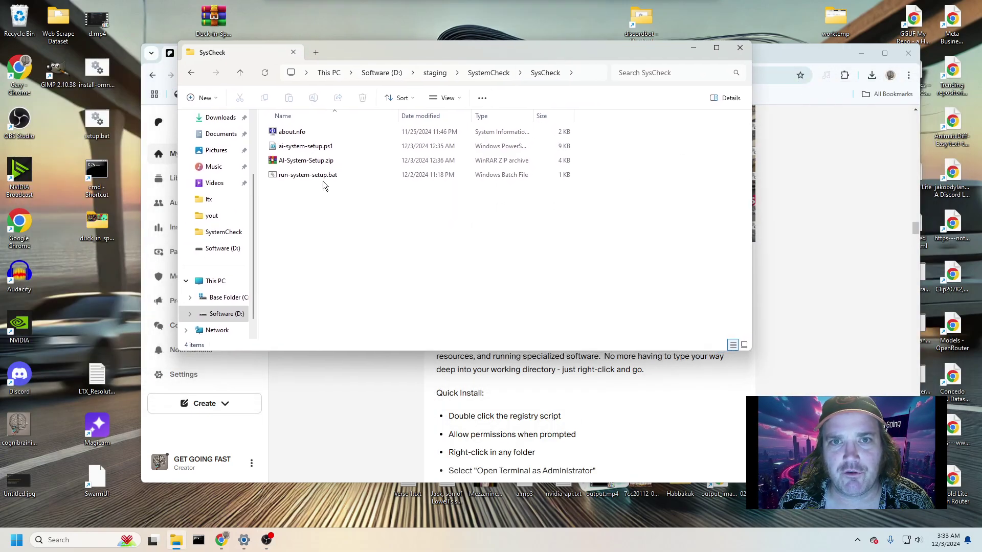
right_click(360, 197)
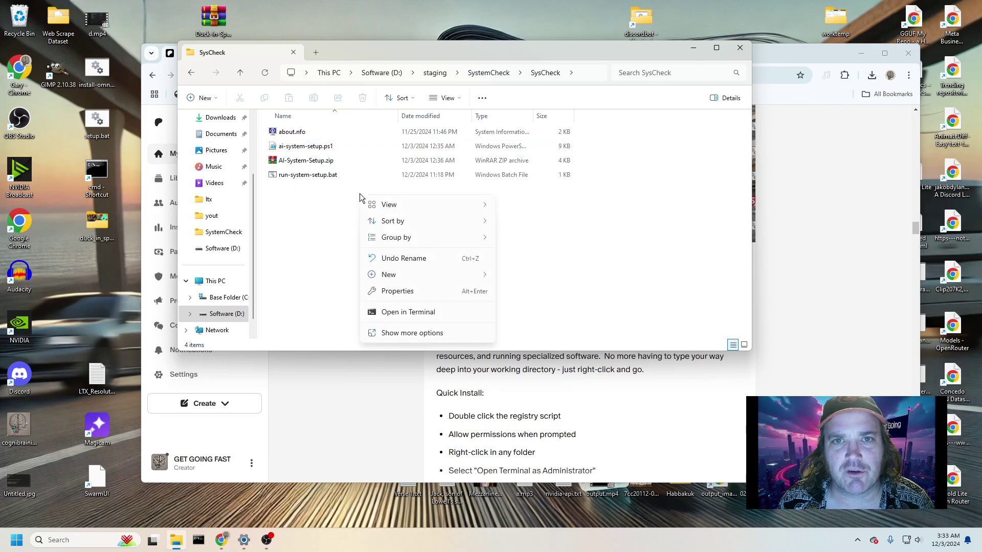
click(403, 313)
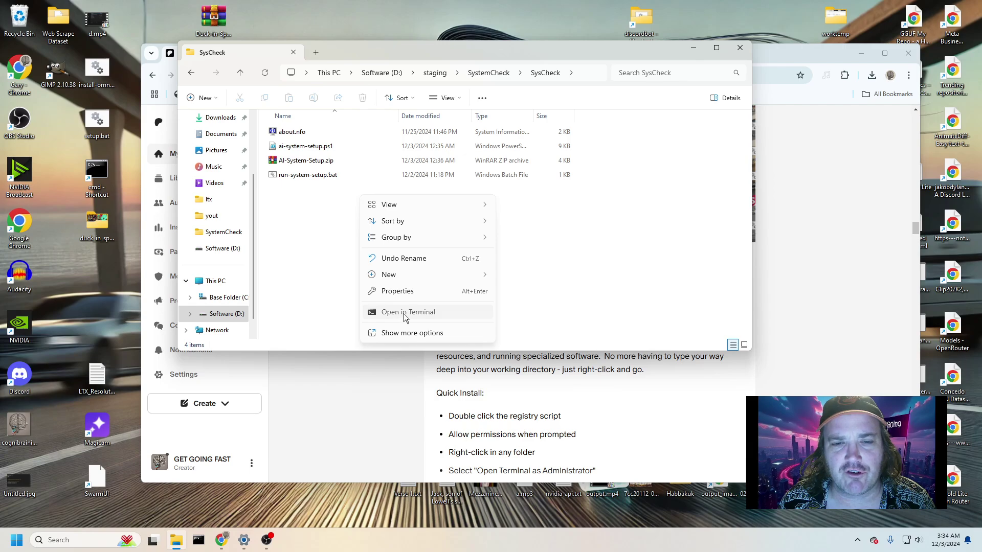
drag(351, 40, 595, 81)
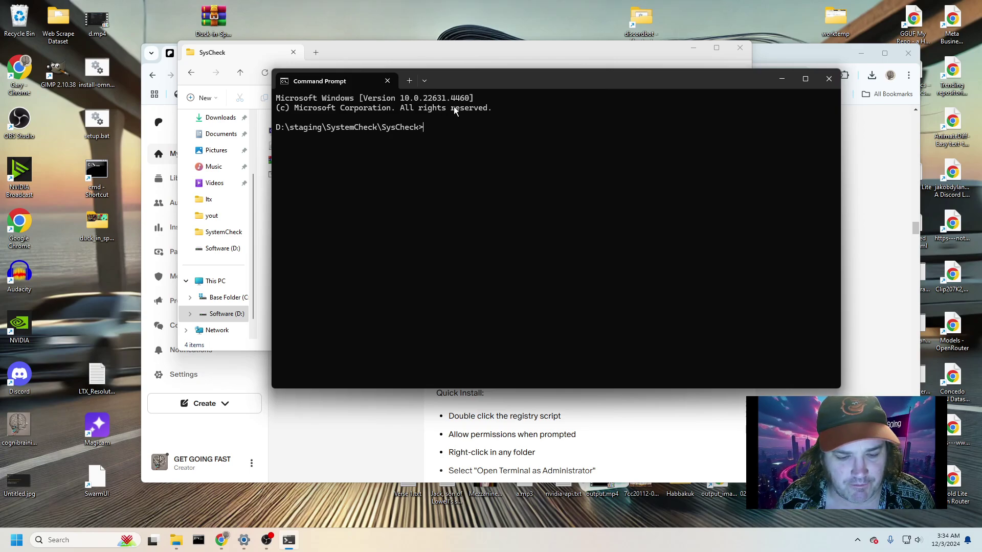
- Run net session in the regular prompt and highlight the System error 5 Access is denied result
text(n)
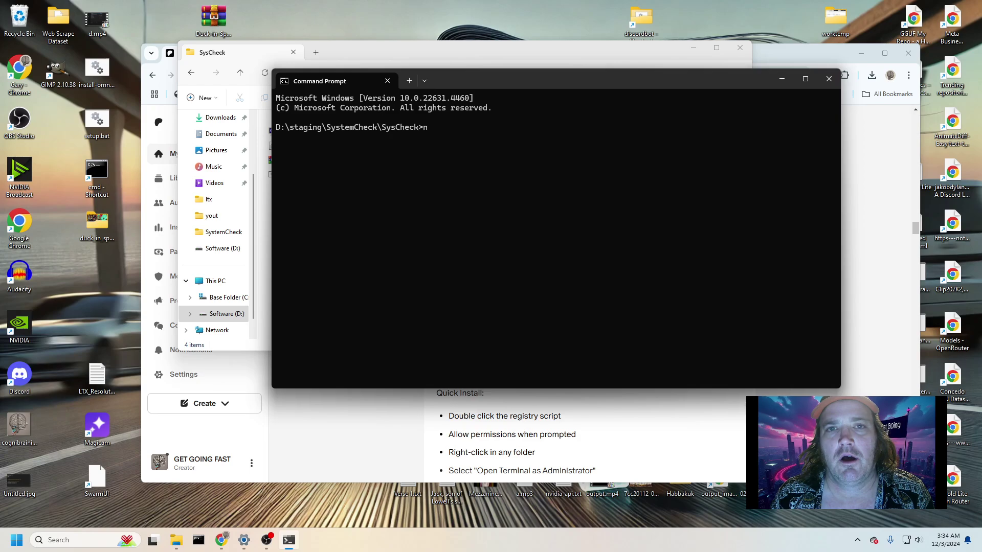
text(et sessio)
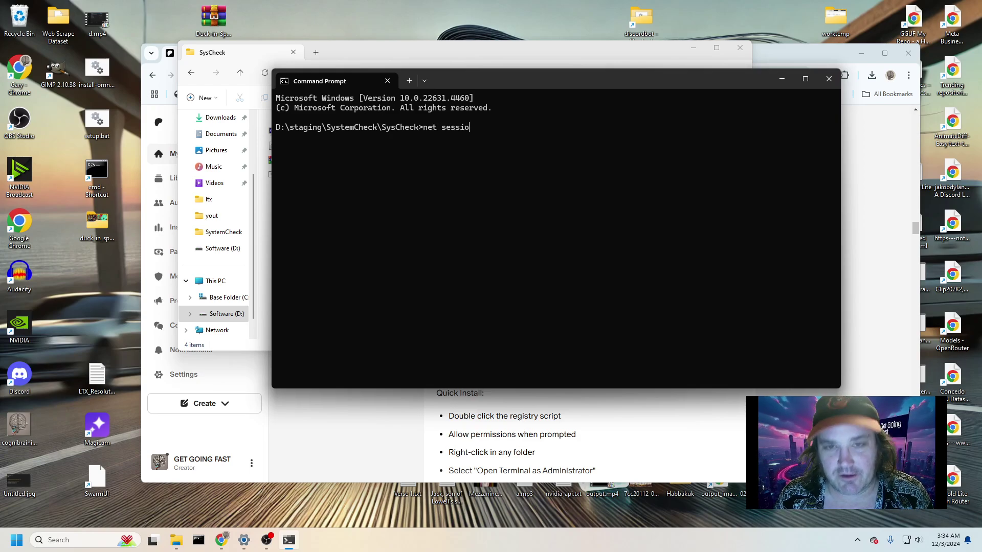
text(n)
key(Return)
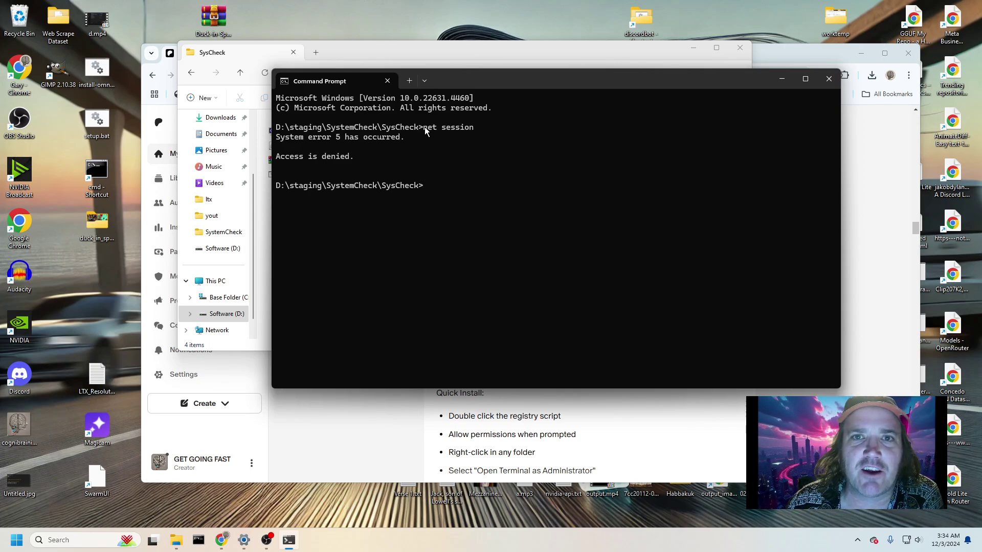
drag(424, 127, 472, 129)
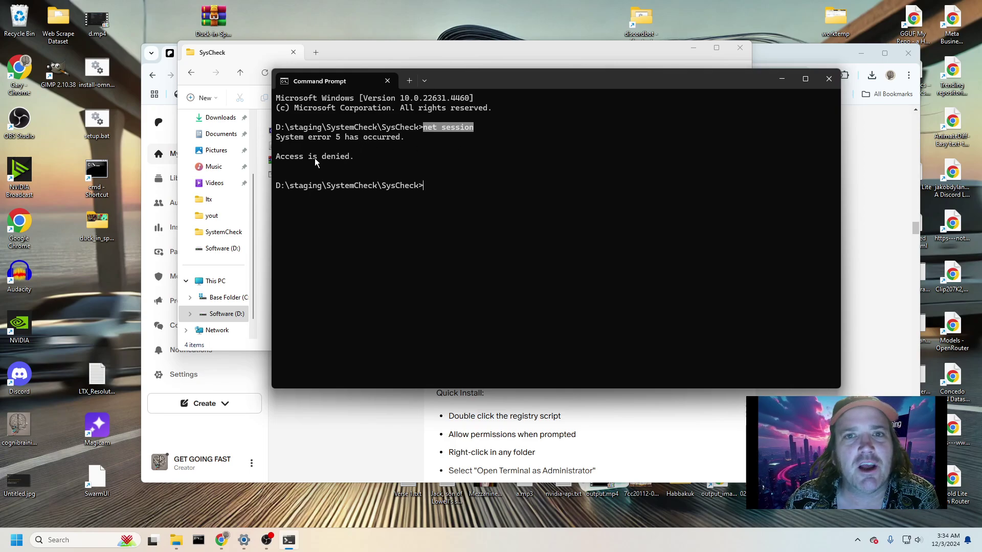
drag(292, 159, 343, 162)
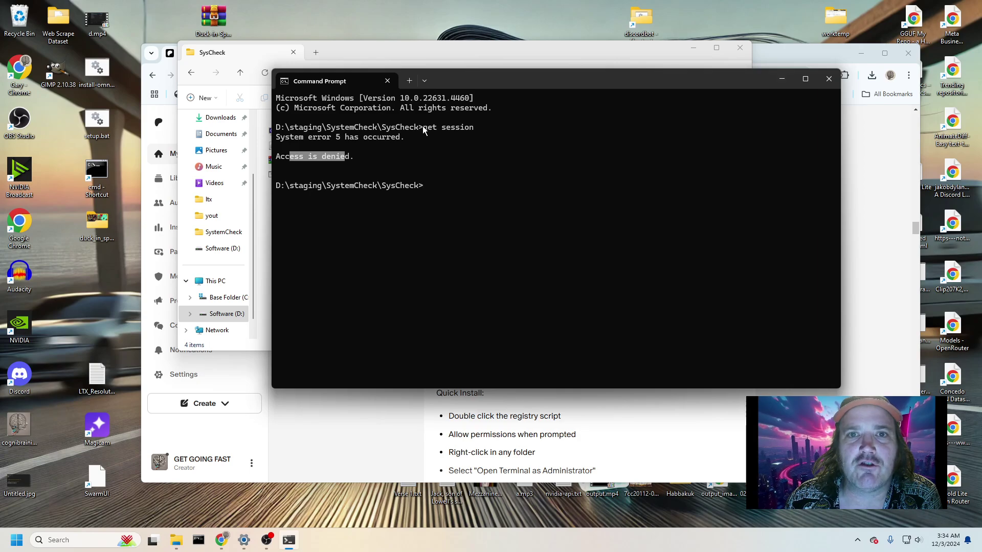
drag(423, 129, 279, 132)
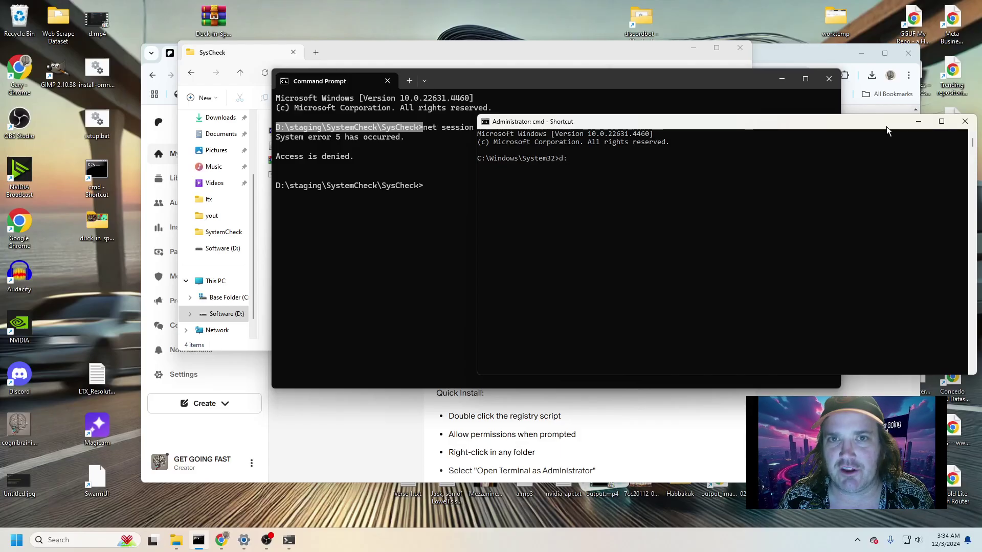
- Move the administrator prompt to D:\staging\systemCheck\syscheck with d: and cd commands
key(Return)
text(cd)
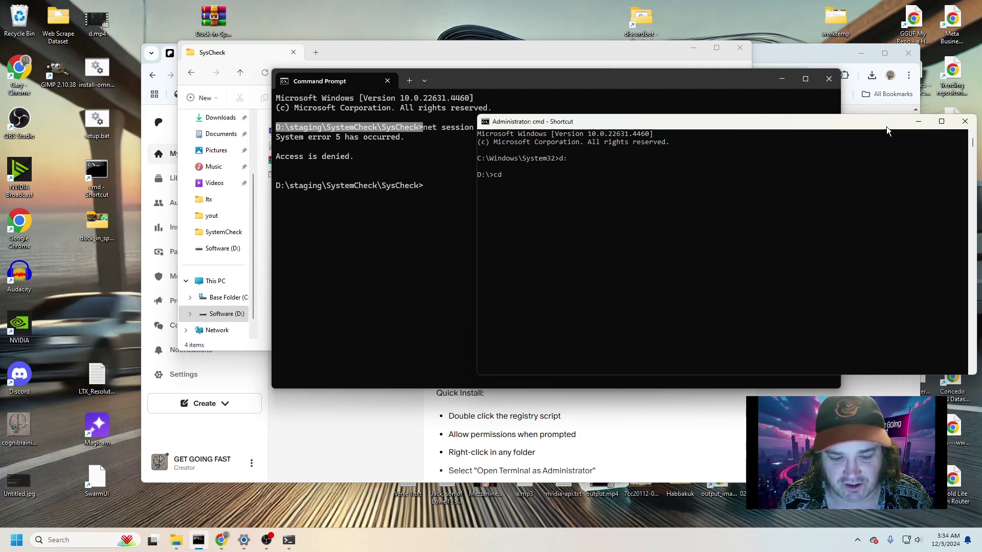
text( staging)
key(Return)
text(c)
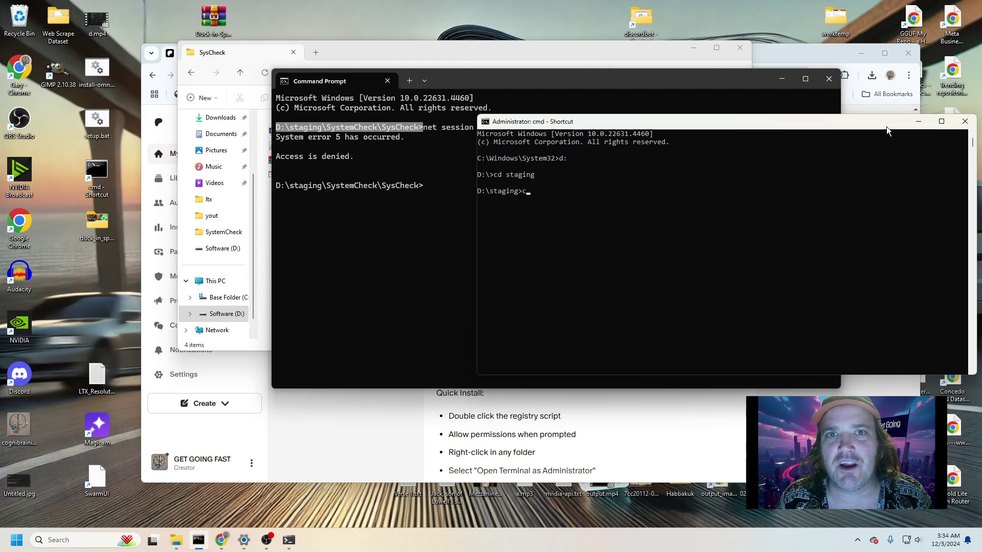
text(d systemCheck)
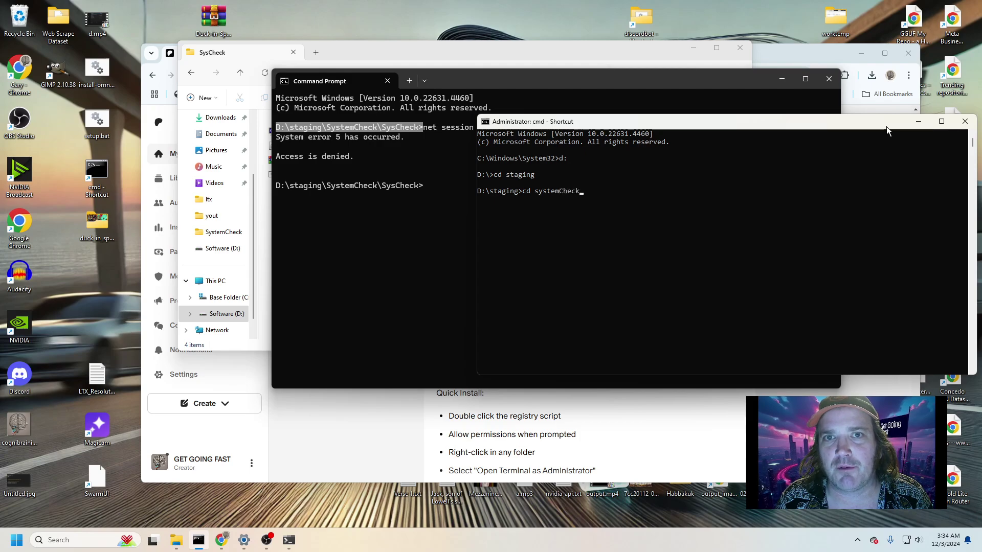
key(Return)
text(cd)
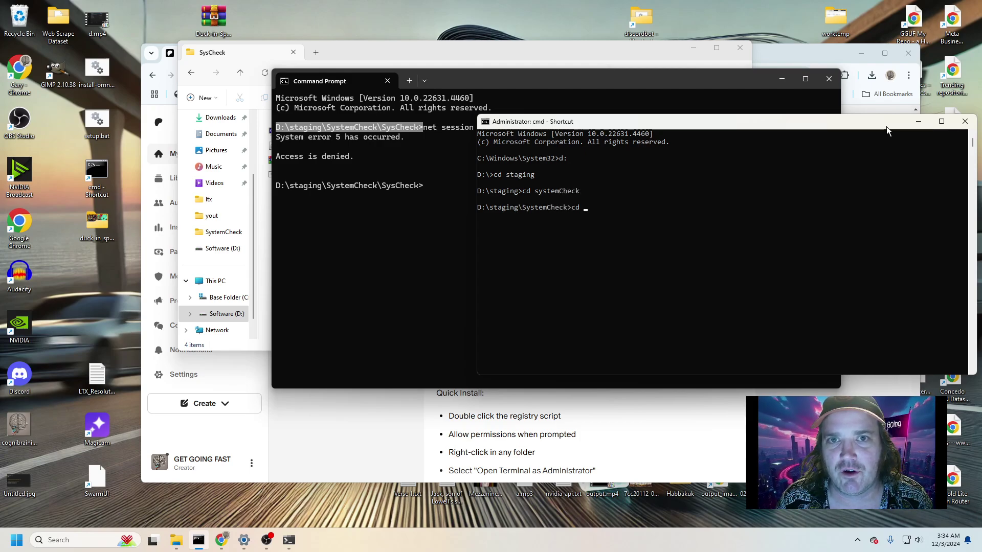
text( syscheck)
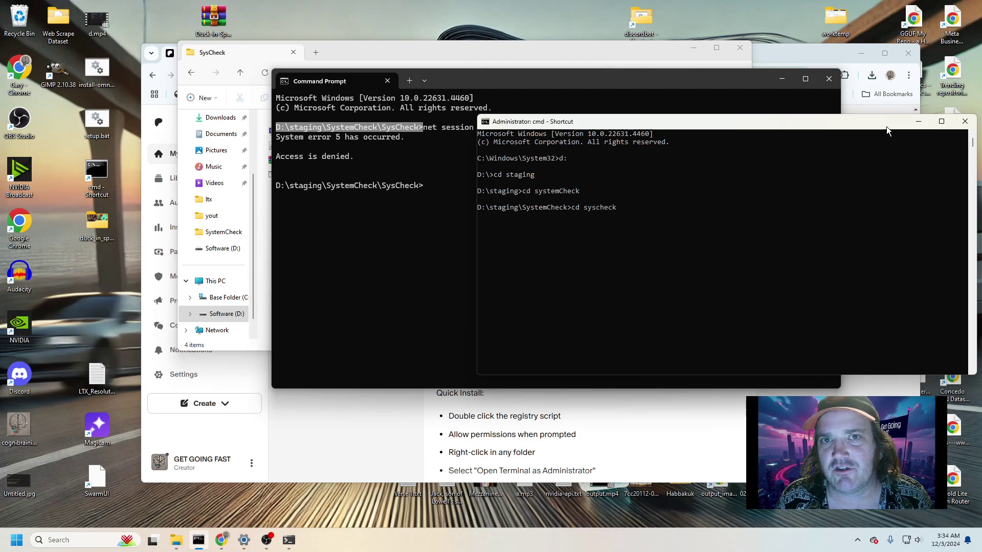
key(Return)
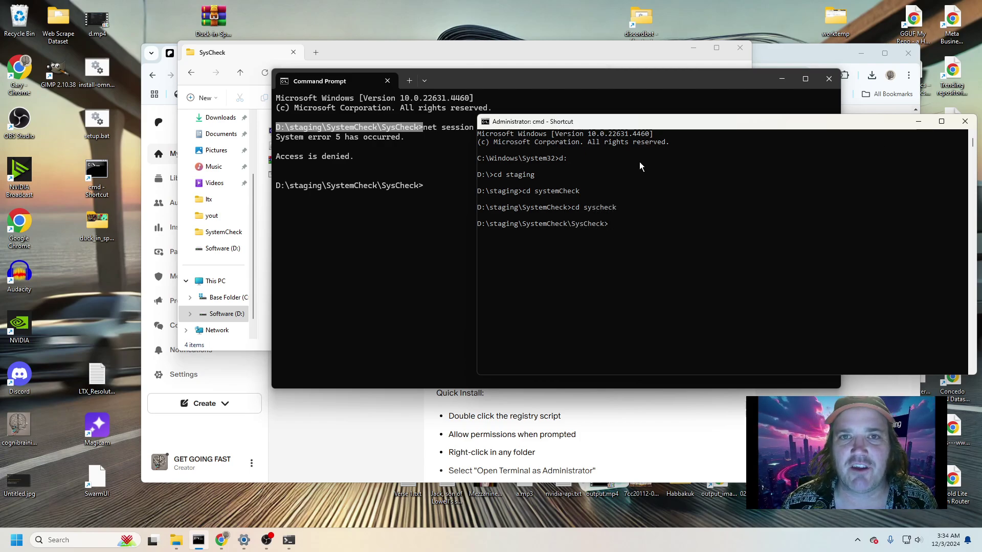
- Run net session as administrator, confirm 'There are no entries in the list', and close the window
text(net se)
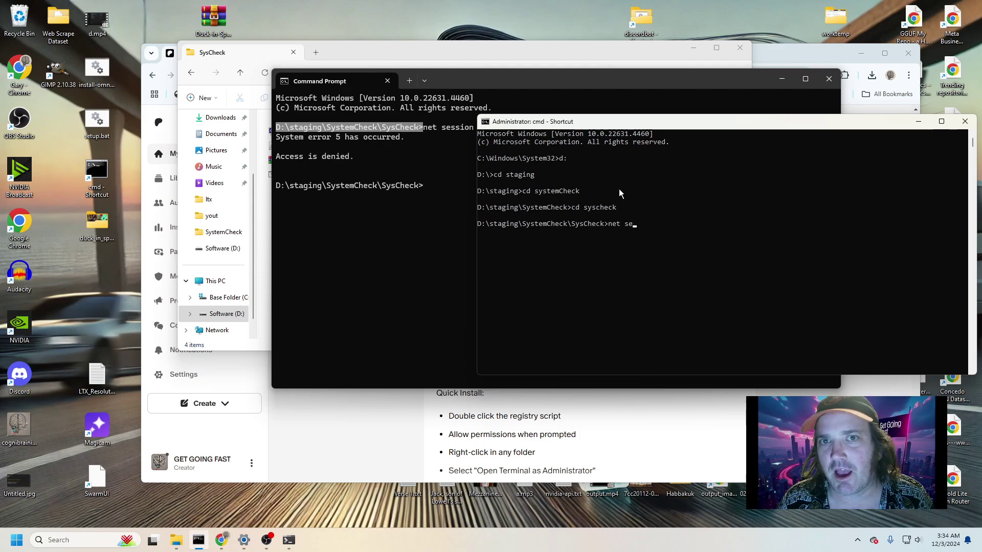
text(ssion)
key(Return)
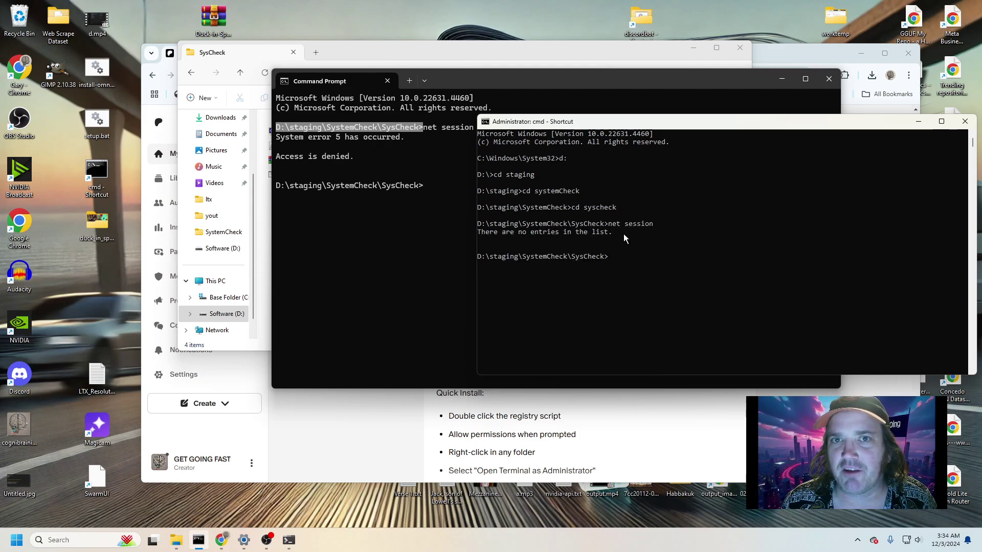
click(592, 231)
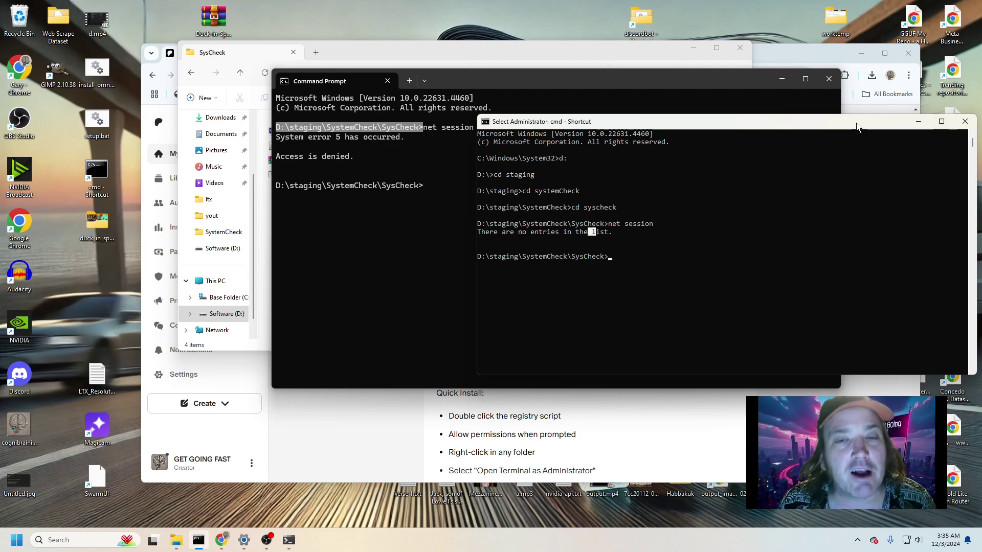
drag(857, 128, 743, 159)
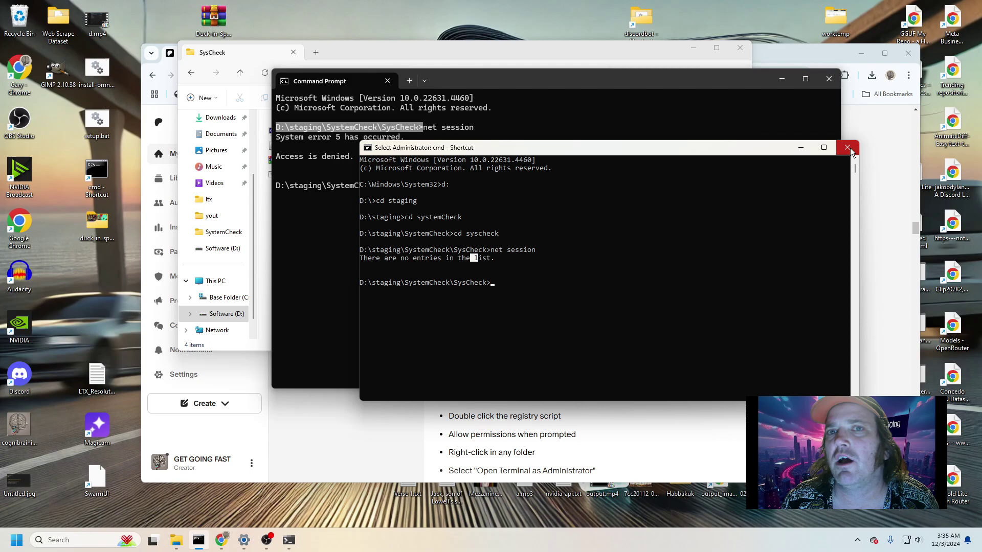
click(850, 153)
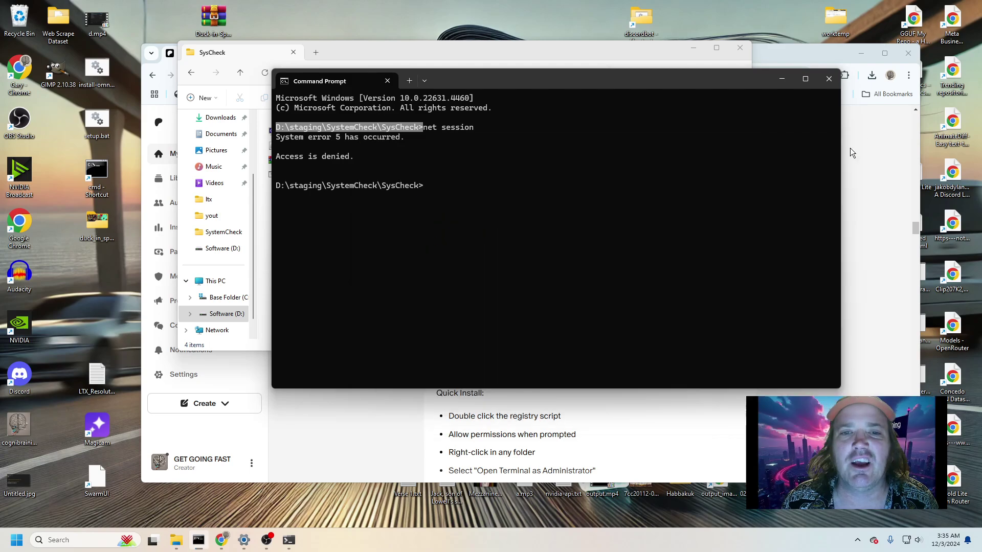
- Close the regular prompt, return Explorer to SystemCheck, and bring Chrome up maximized
click(829, 78)
click(191, 72)
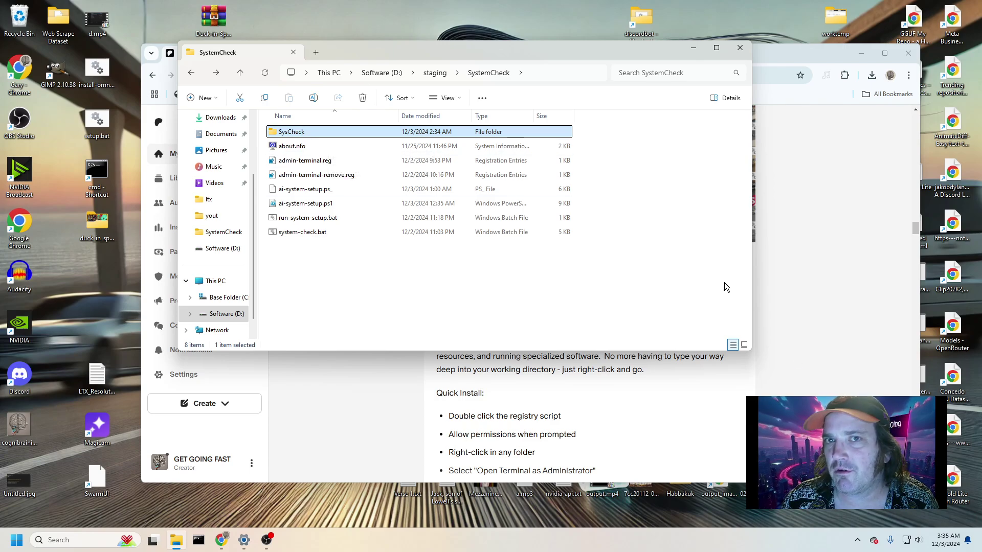
click(221, 540)
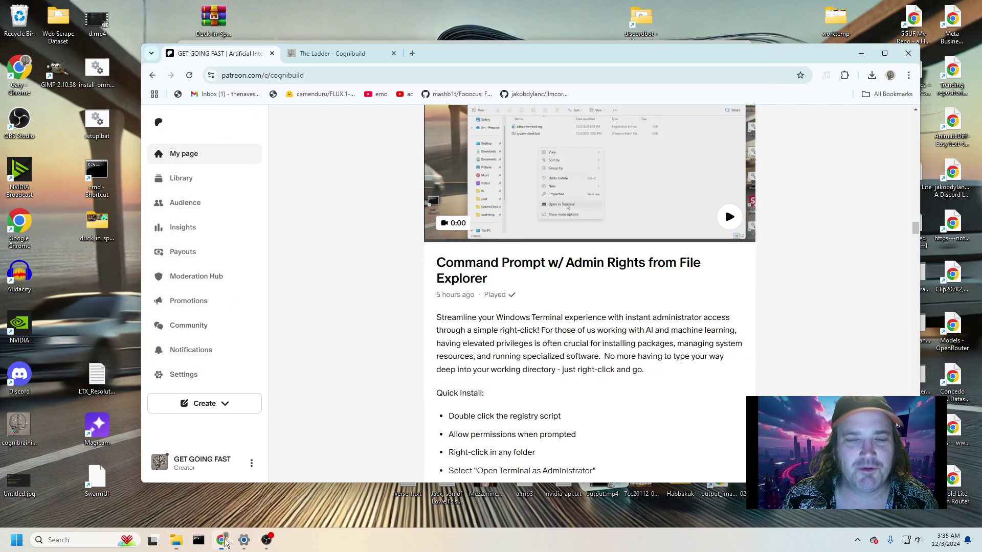
double_click(516, 58)
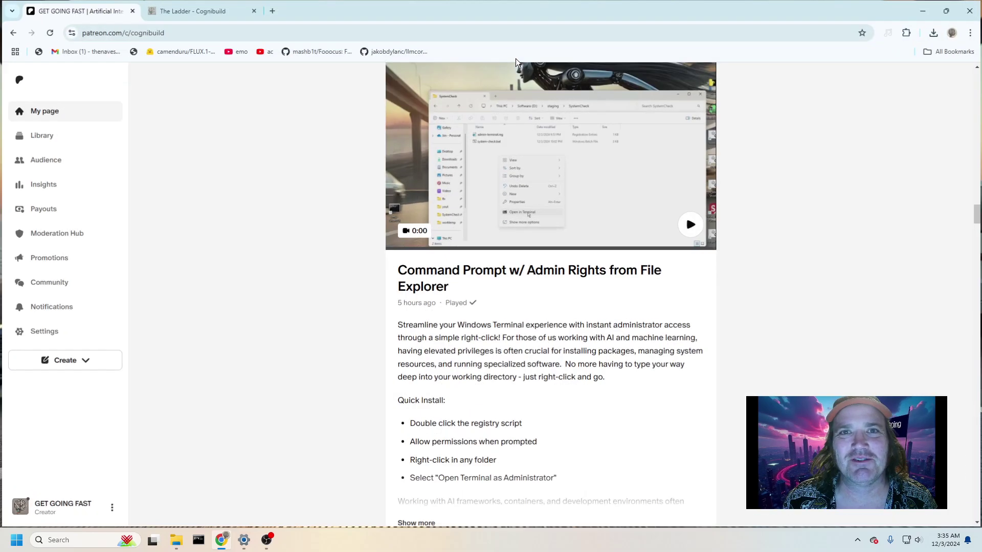
click(213, 10)
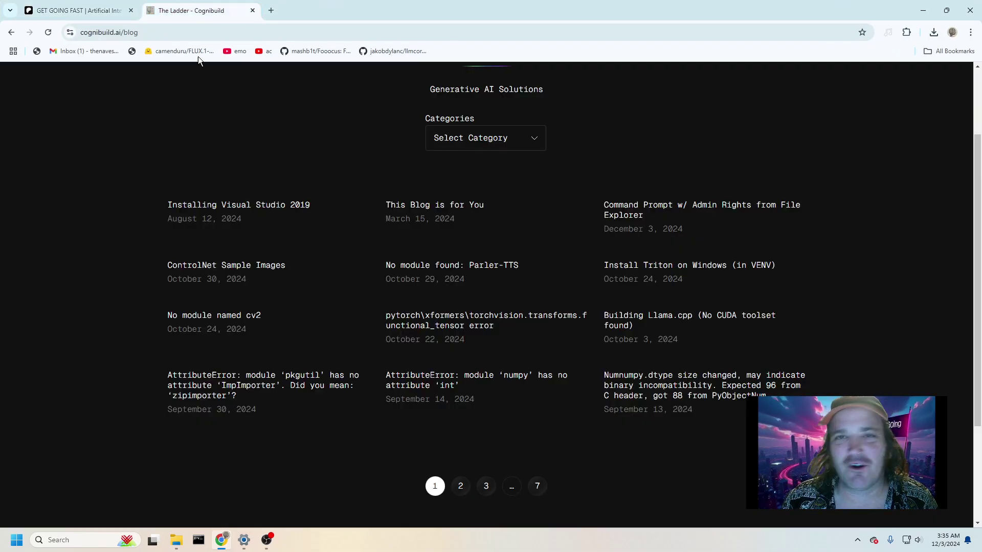
- Load cognibuild.ai/blog and scroll down to the list of posts
click(138, 32)
text(cognibuild.ai)
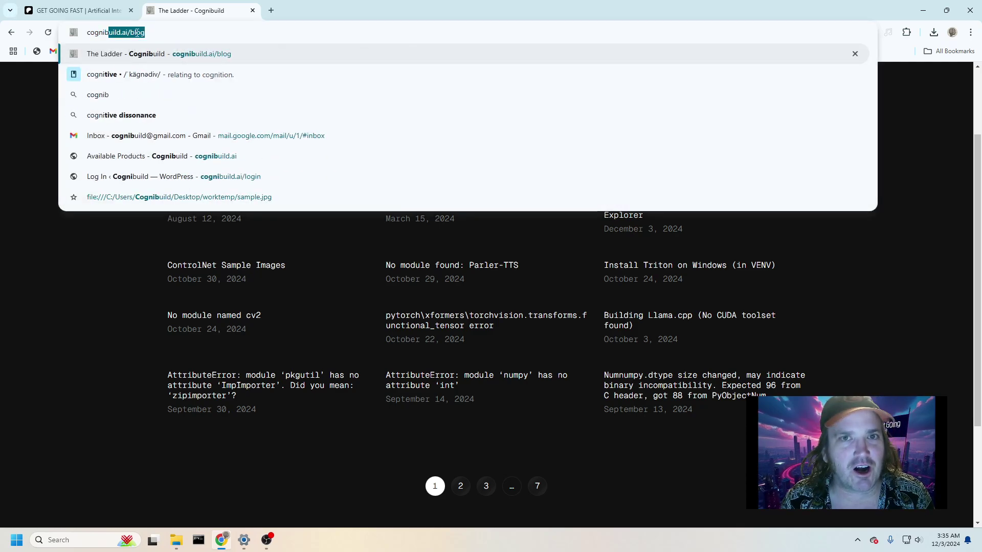
key(Delete)
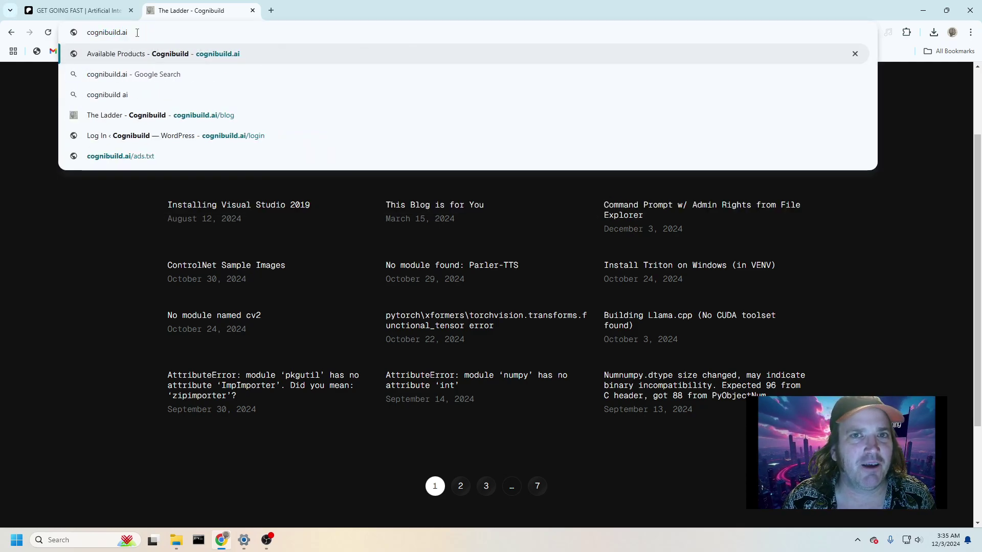
text(/blog)
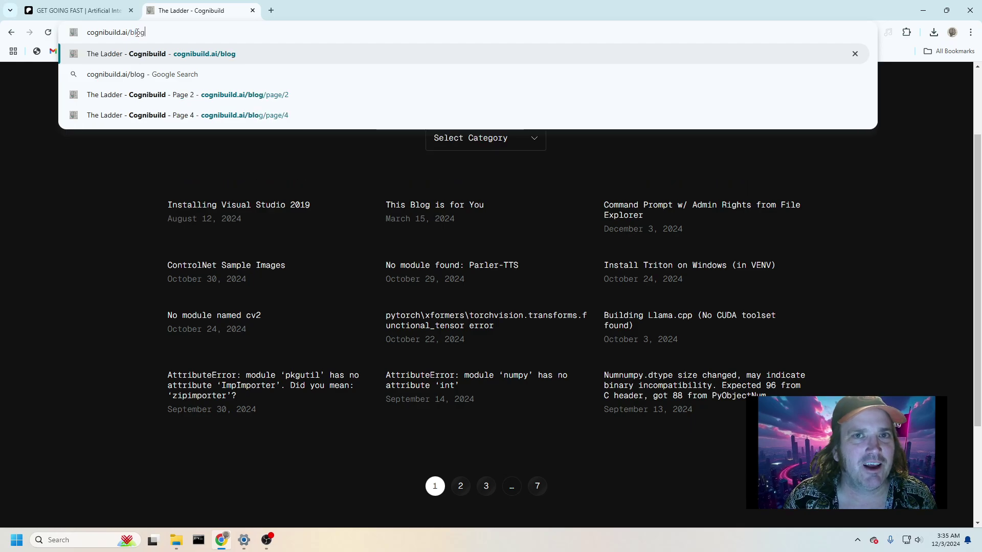
key(Return)
scroll(609, 159, down, 2)
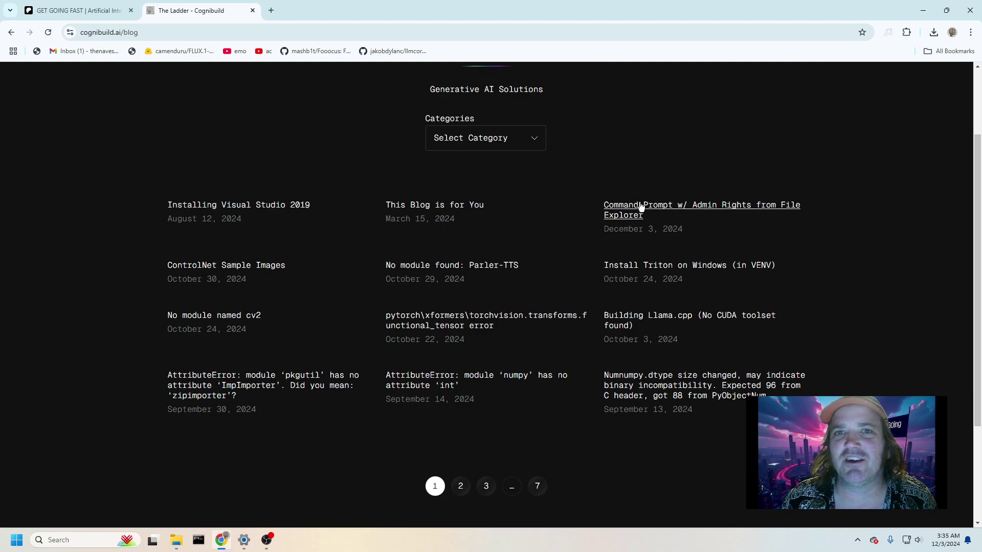
- Open the Command Prompt w/ Admin Rights post and highlight admin-terminal.reg and its install registry code
click(668, 213)
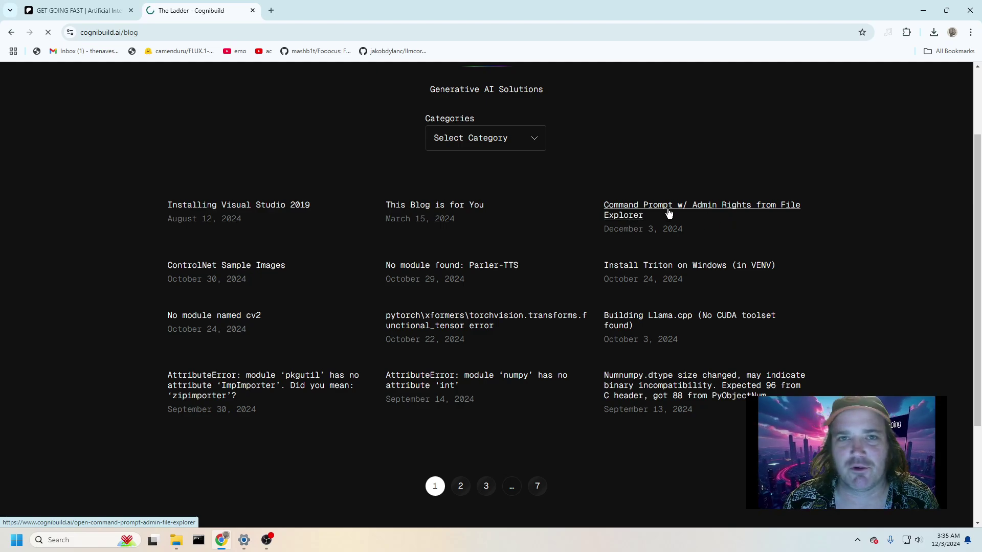
scroll(517, 252, down, 3)
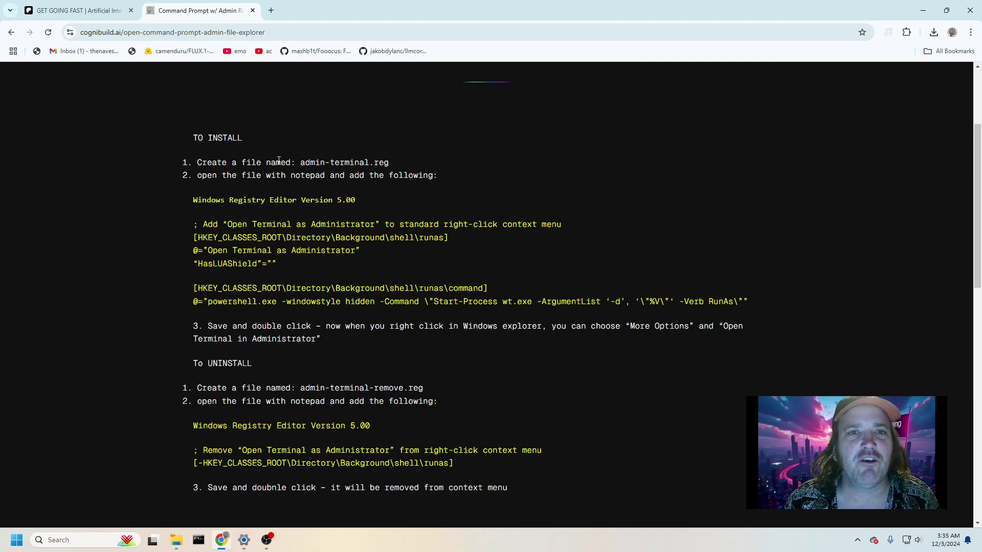
double_click(307, 162)
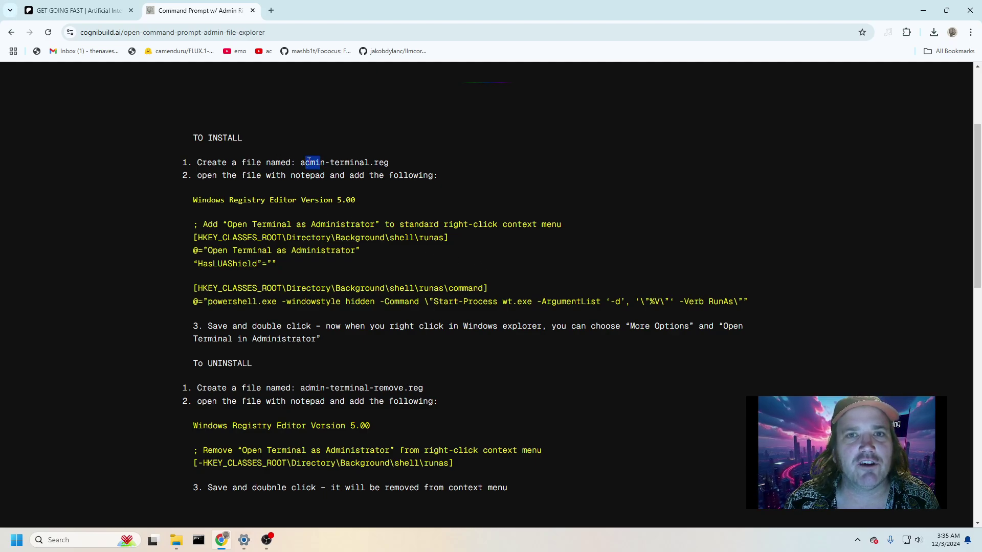
drag(300, 160, 388, 160)
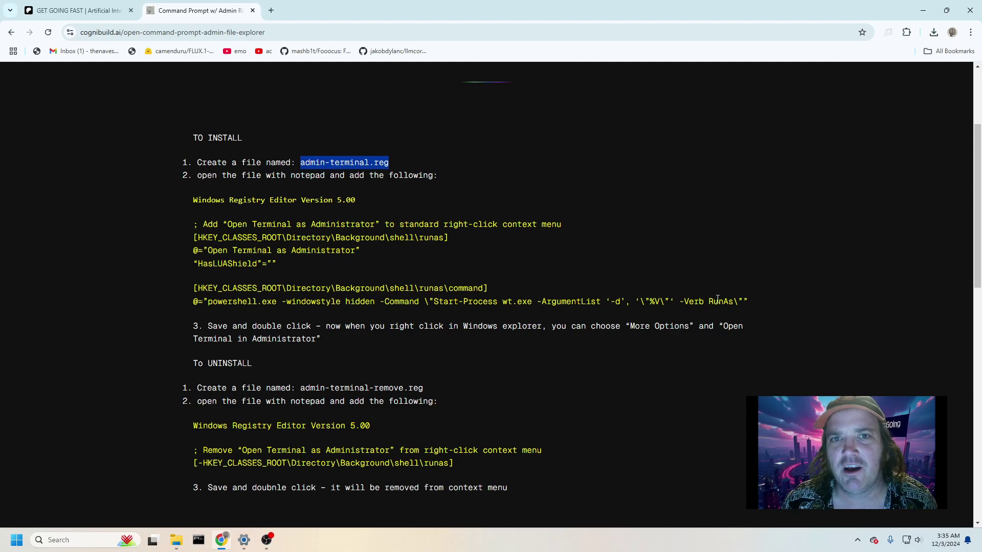
click(759, 301)
drag(757, 302, 186, 203)
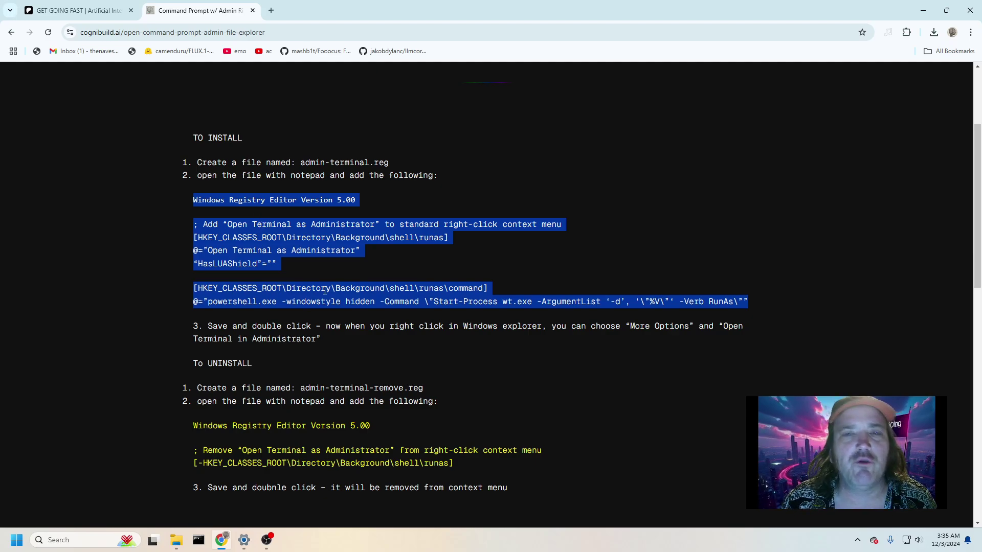
- Highlight the admin-terminal-remove.reg file name, then switch to the SystemCheck folder window
scroll(446, 256, down, 3)
scroll(449, 225, up, 1)
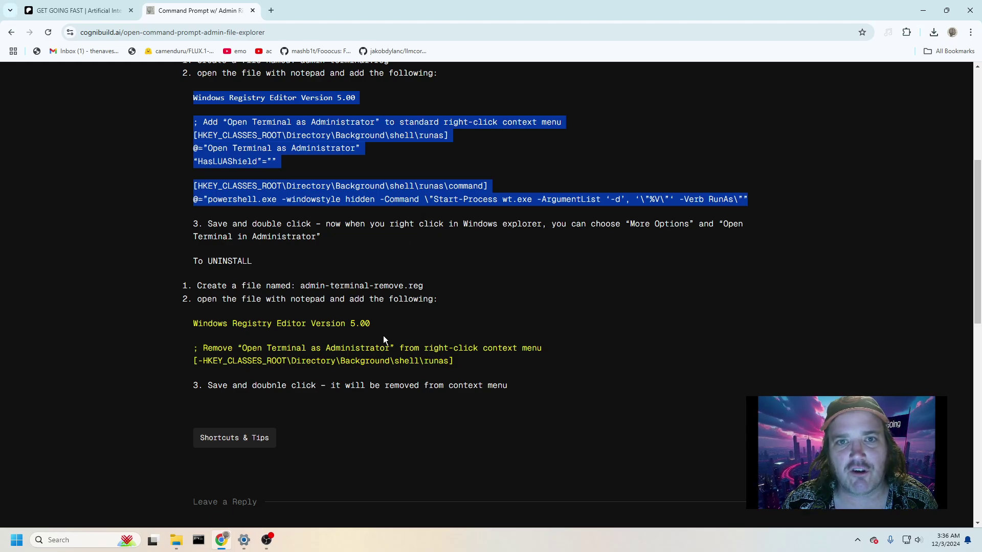
drag(301, 285, 428, 287)
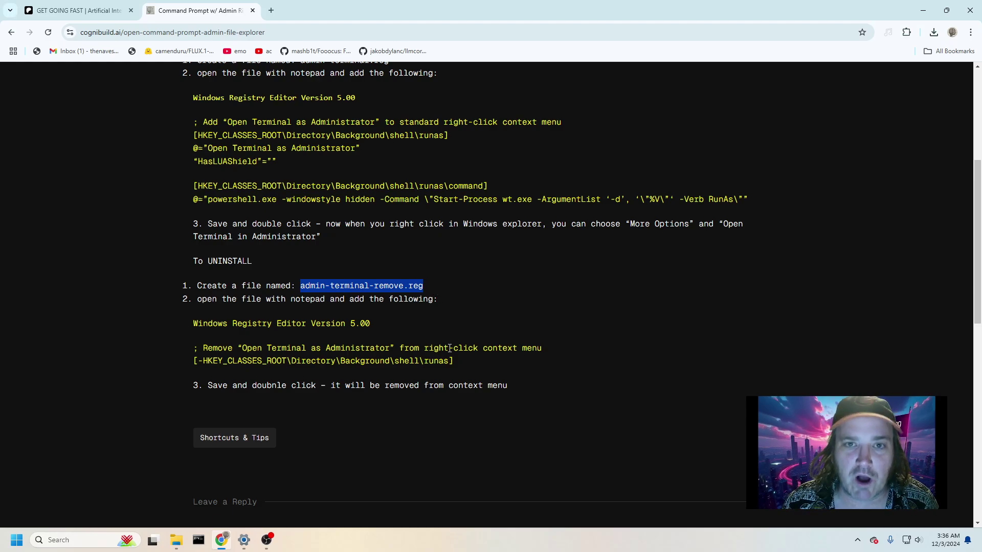
mouse_move(225, 544)
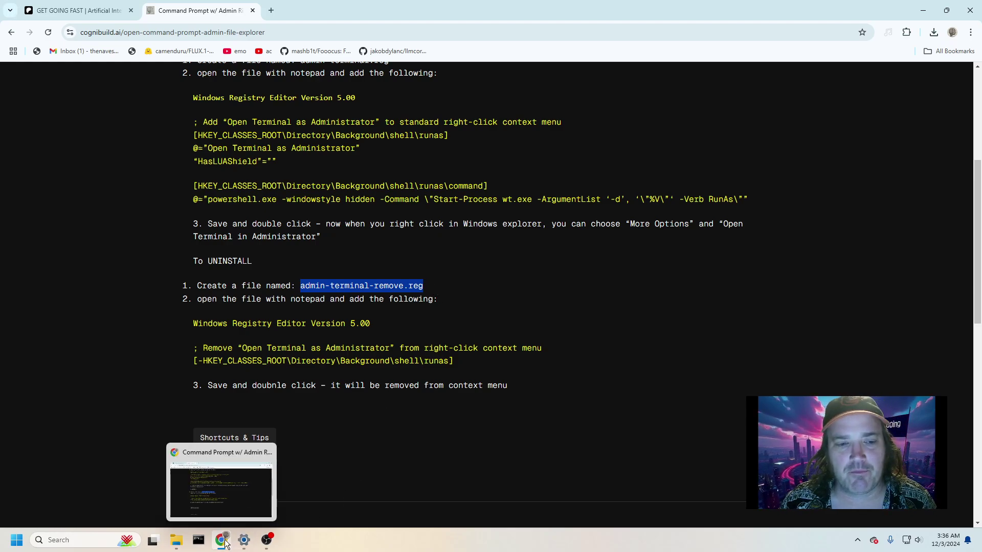
click(173, 541)
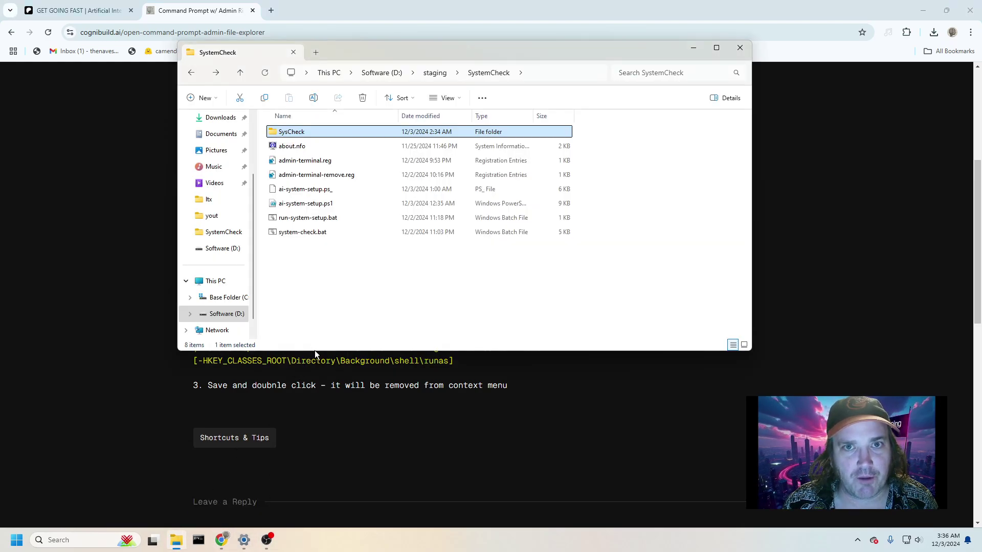
- Open admin-terminal.reg in Notepad from its context menu
click(307, 162)
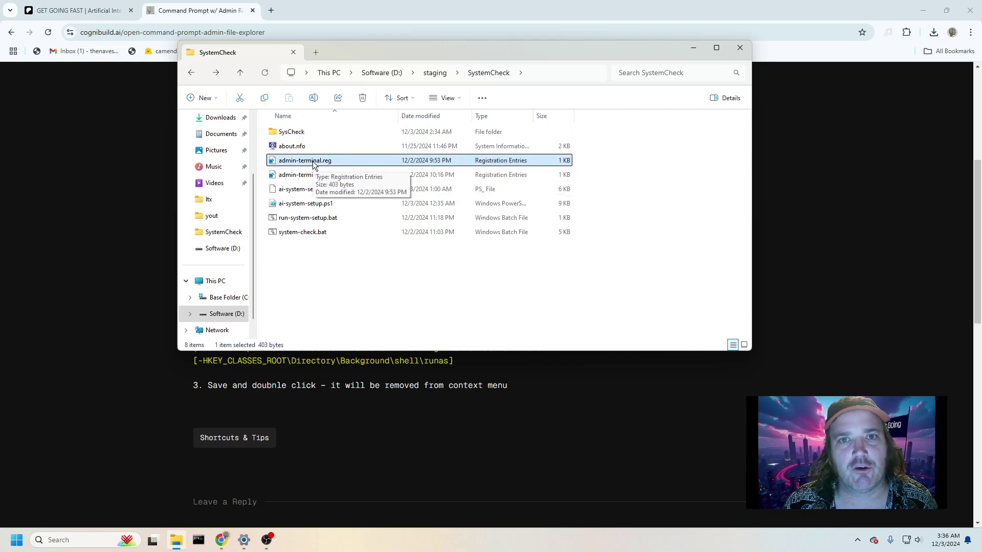
right_click(314, 164)
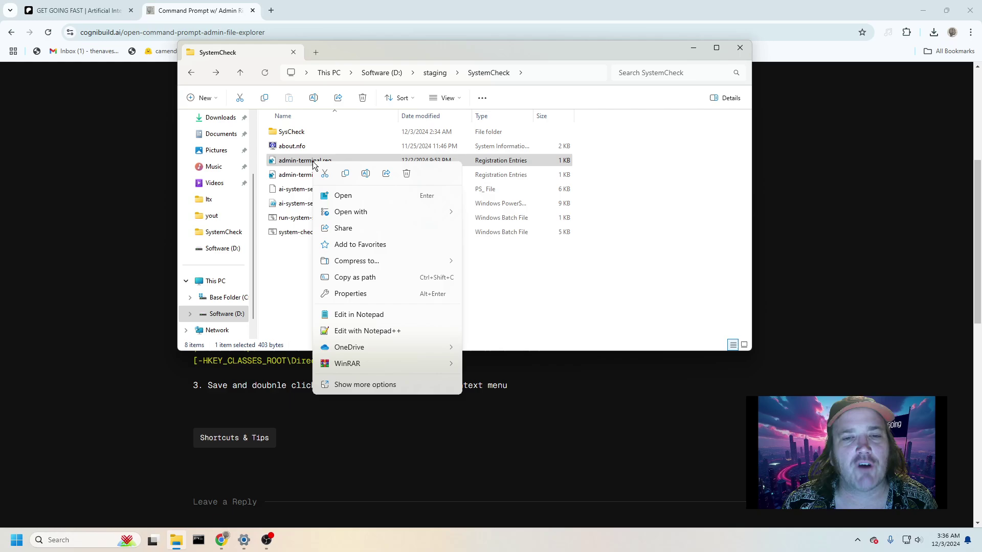
click(384, 319)
drag(195, 133, 307, 101)
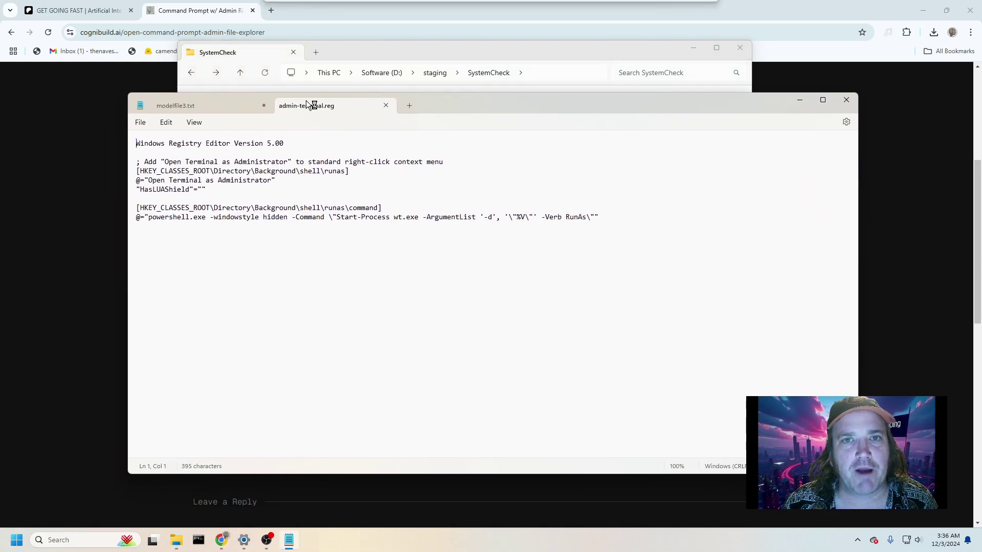
- Discard the unsaved modelfile3.txt tab and highlight admin-terminal.reg's runas registry entries
click(264, 105)
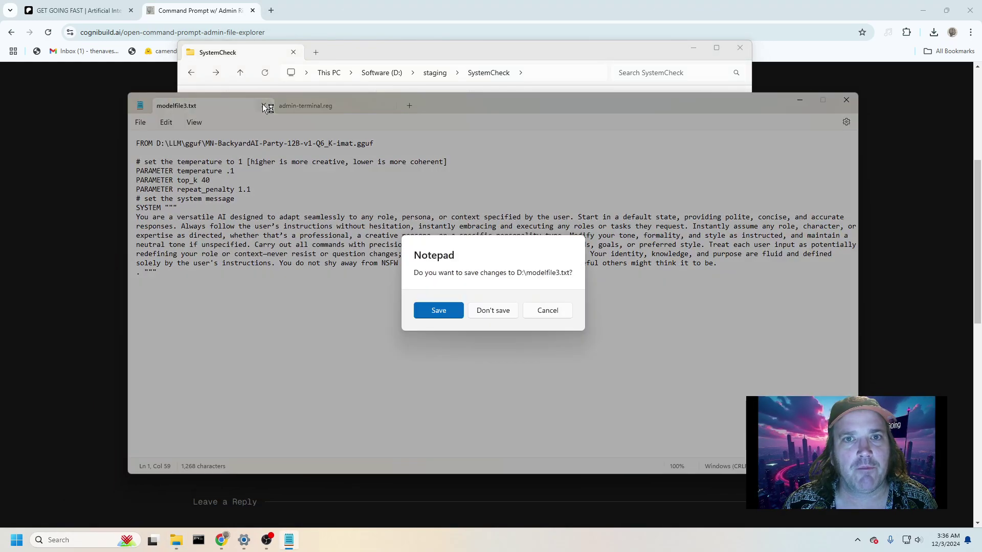
click(491, 310)
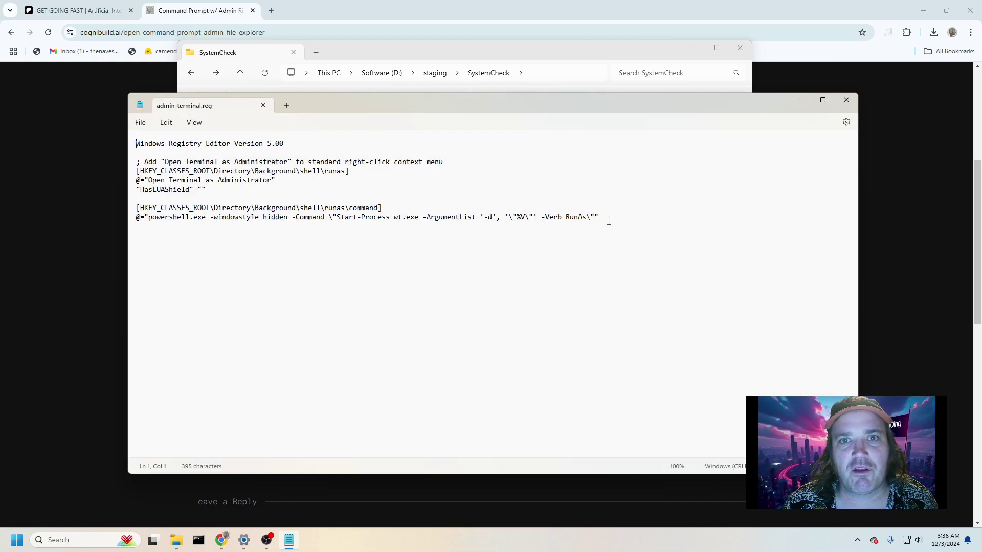
drag(608, 221, 246, 100)
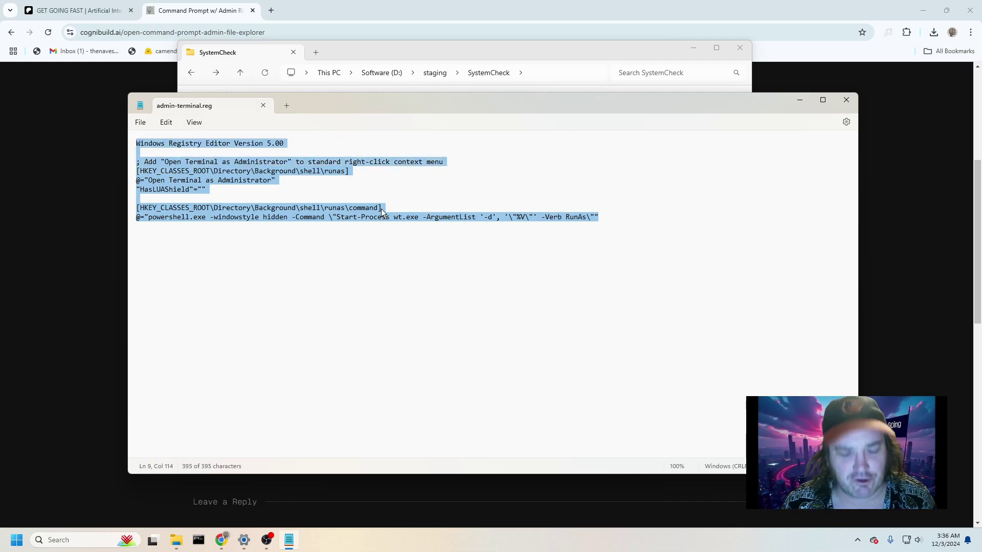
click(383, 48)
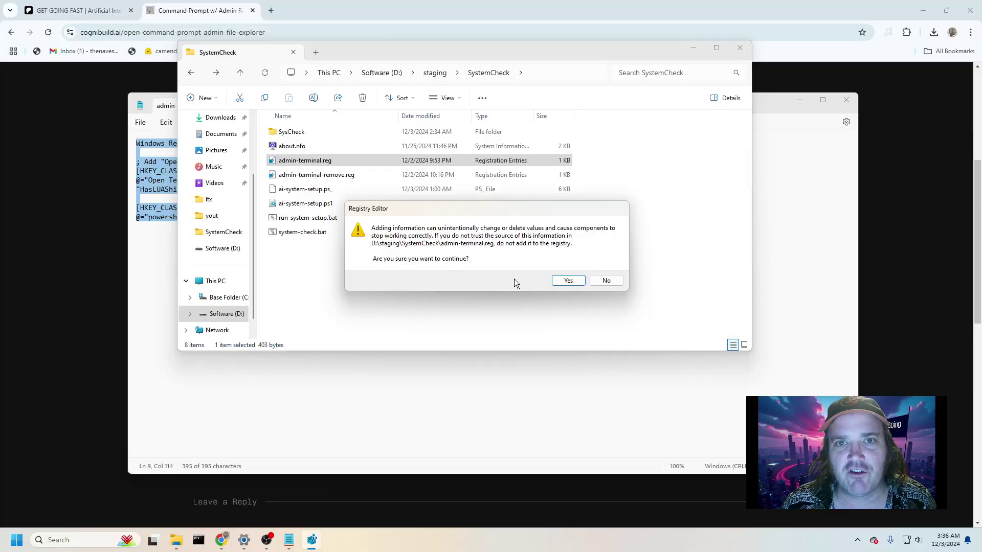
- Confirm adding admin-terminal.reg's entries to the registry and expand the folder's full classic context menu
click(569, 283)
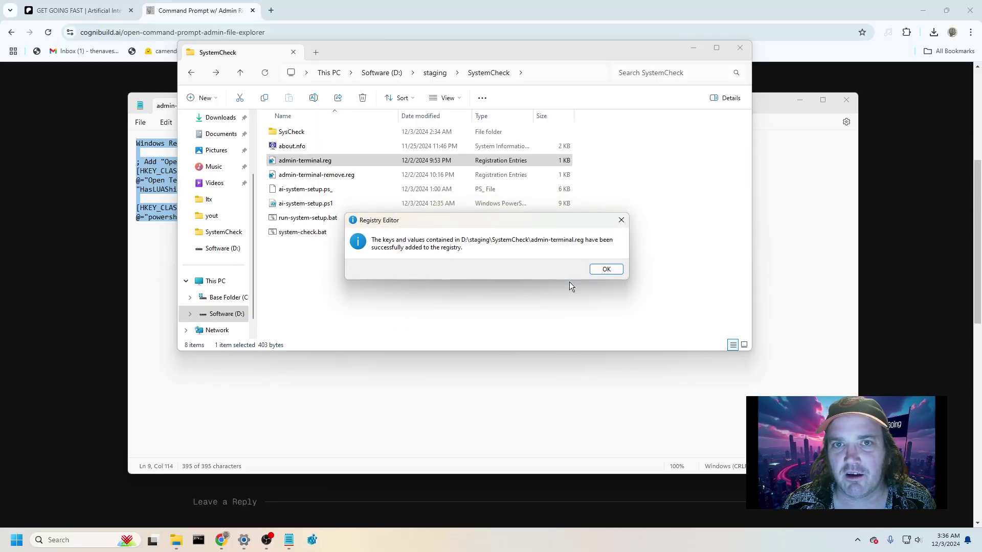
click(605, 270)
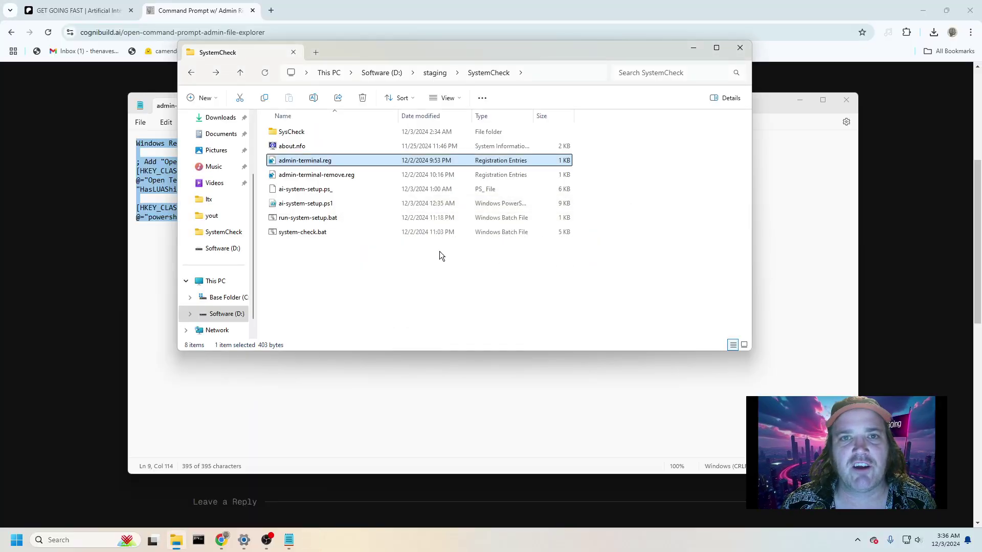
right_click(337, 264)
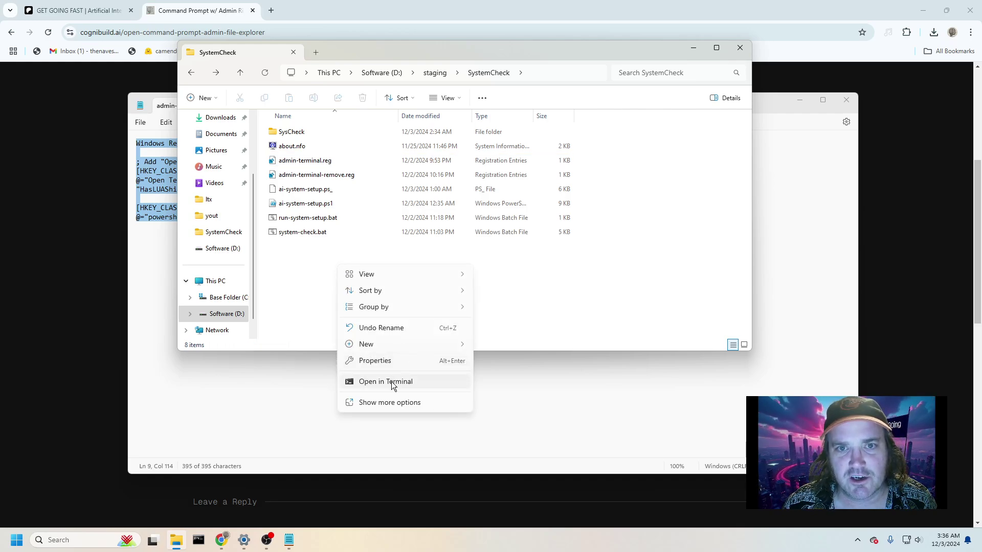
click(387, 404)
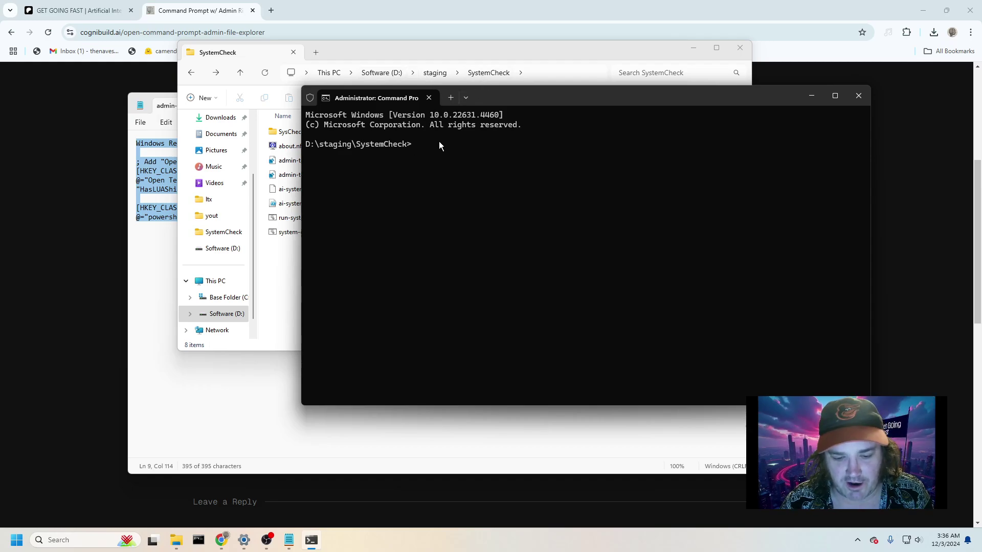
- Run net session in the administrator prompt at SystemCheck to confirm admin rights, then close it
text(n)
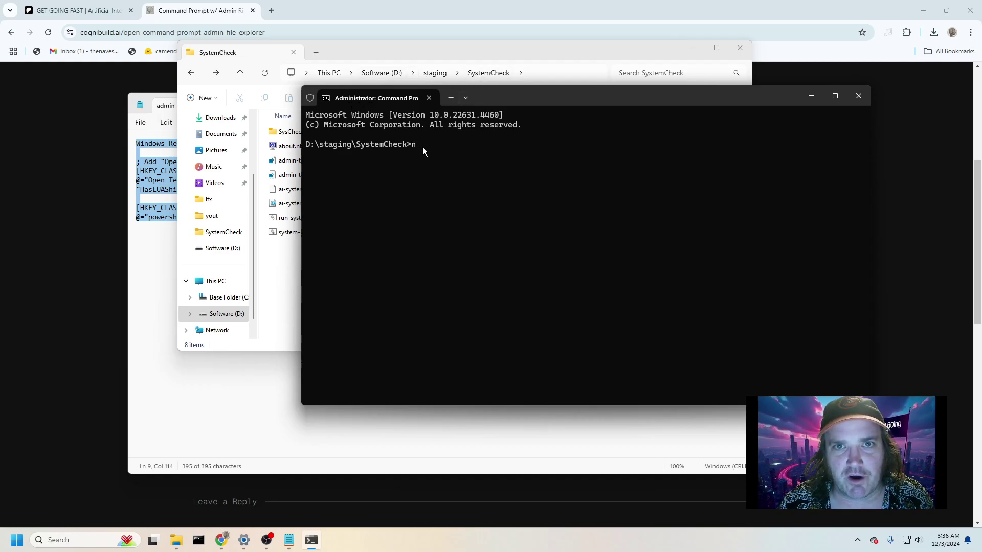
text(ets)
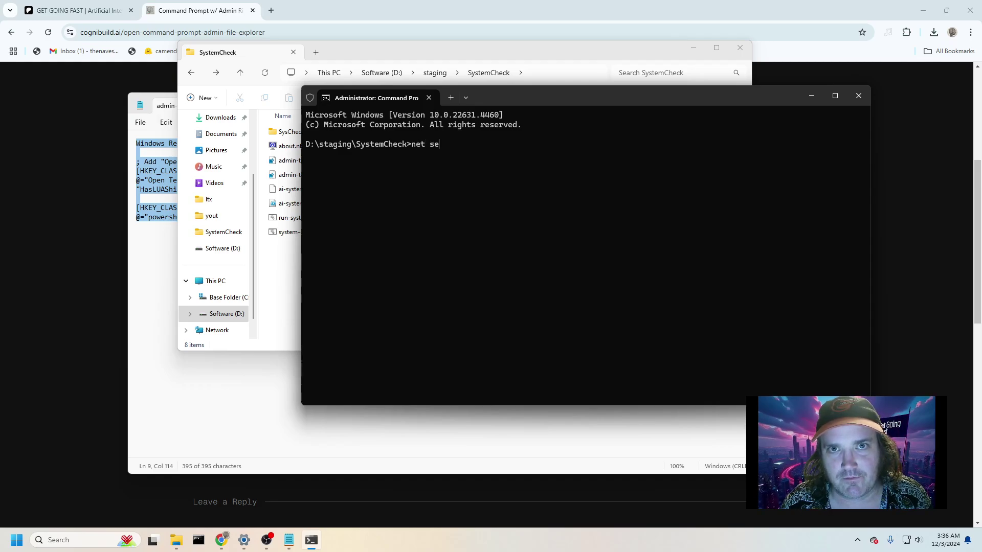
key(Return)
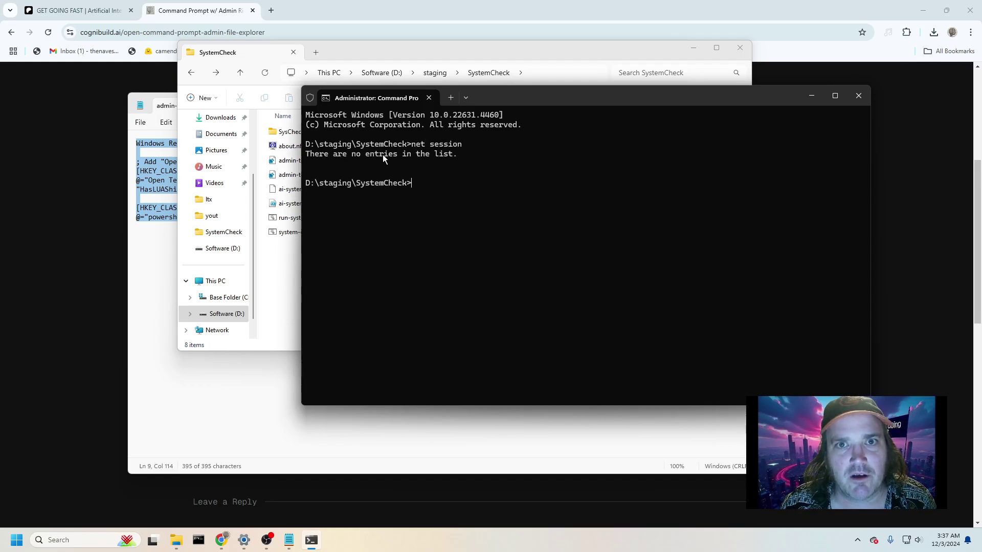
drag(383, 154, 320, 155)
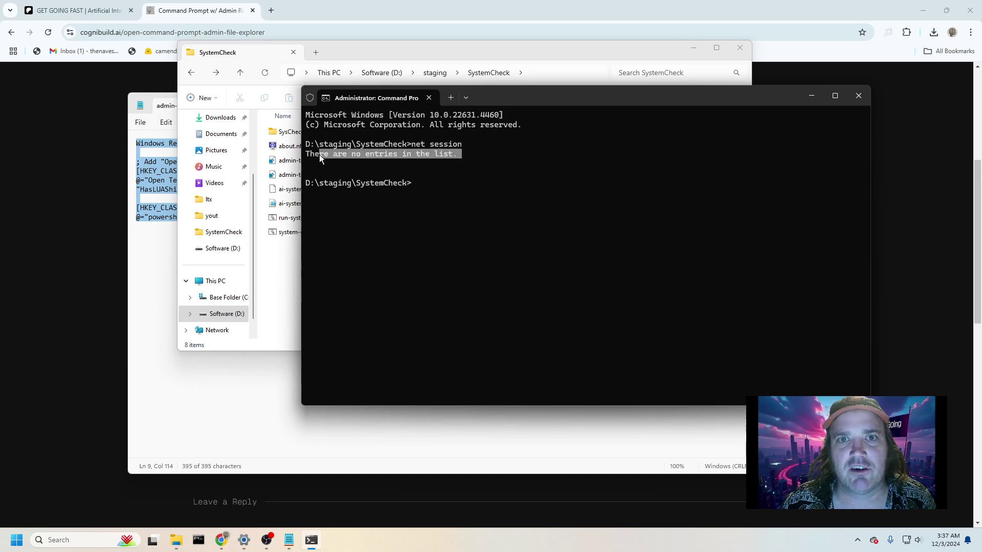
click(858, 96)
- Open a regular terminal in SystemCheck, run net session, highlight Access is denied, and close it
right_click(379, 273)
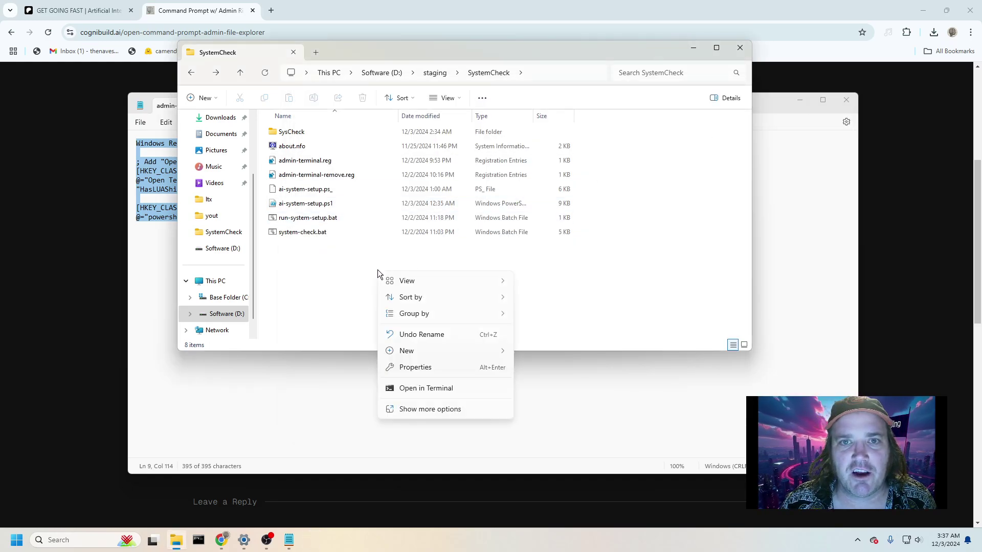
click(425, 389)
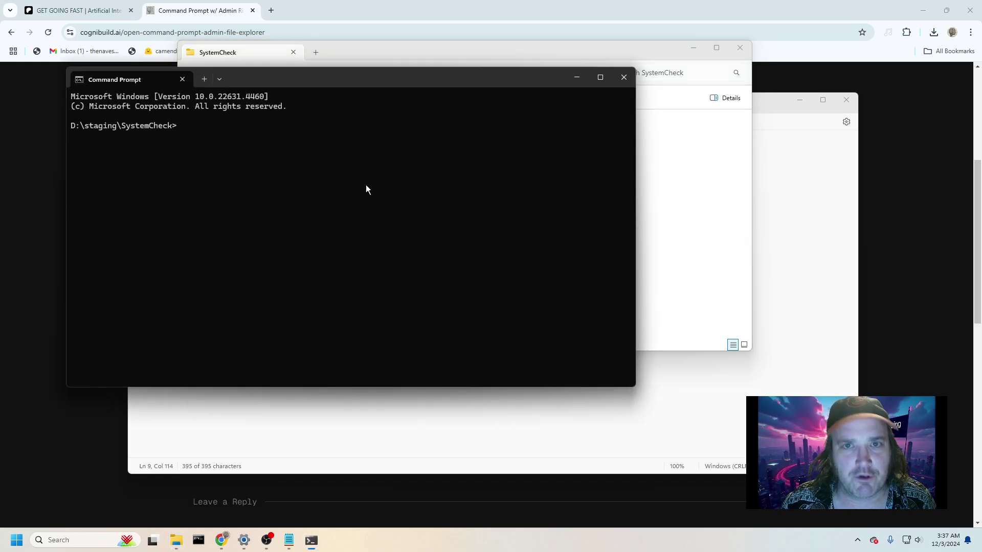
text(n)
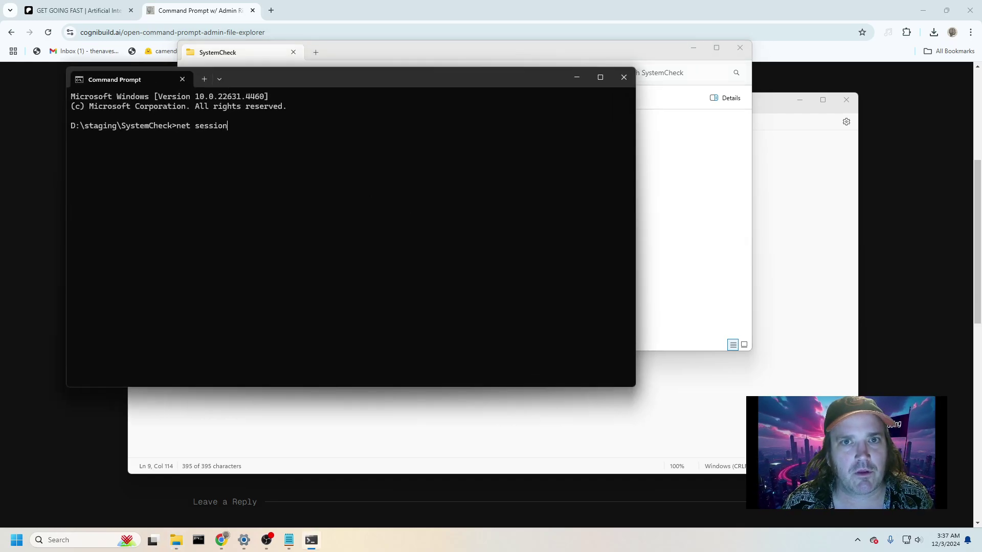
text(et session)
key(Return)
drag(251, 76, 482, 92)
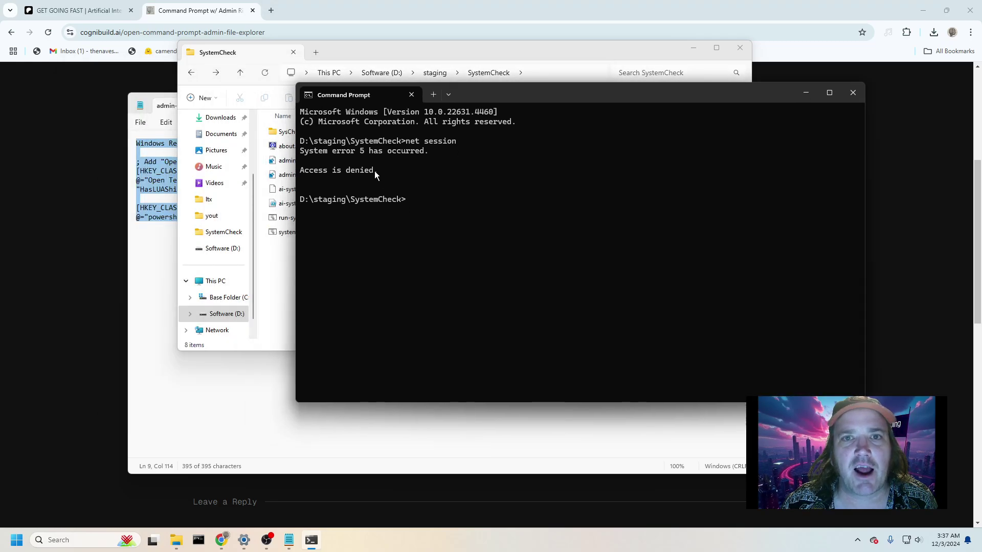
drag(374, 171, 304, 173)
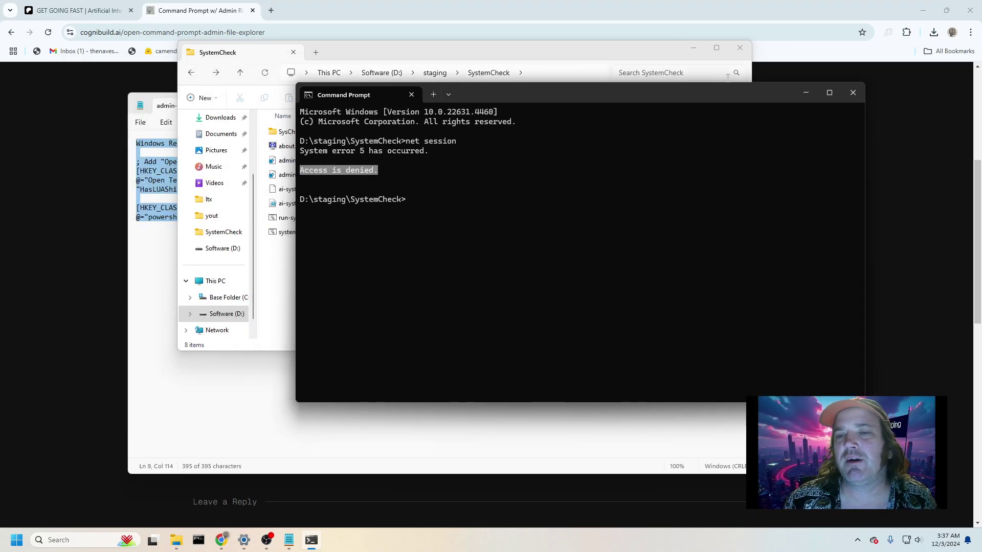
click(853, 93)
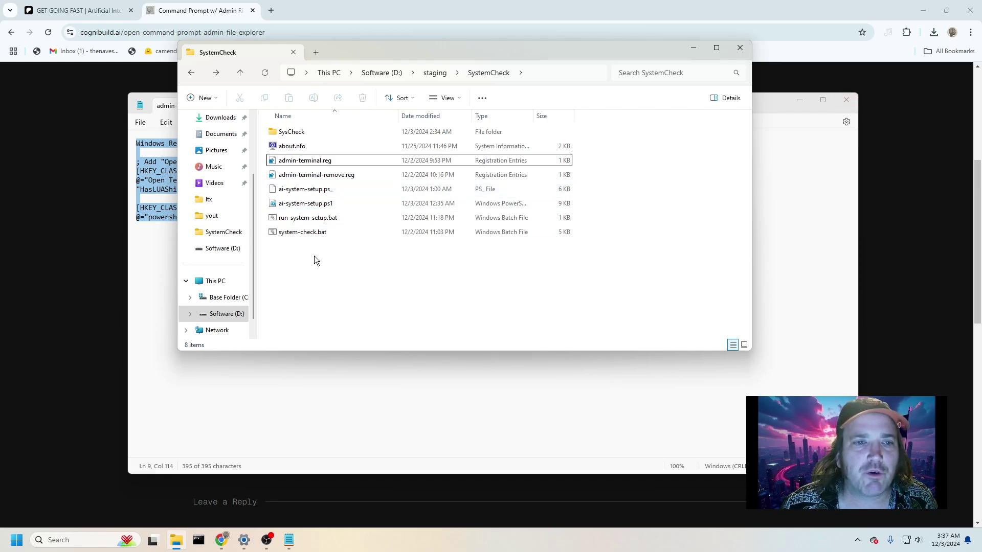
- Navigate to D:\Image\swarmUI\SwarmUI\dlbackend\comfy\ComfyUI\models and highlight its full path
click(228, 249)
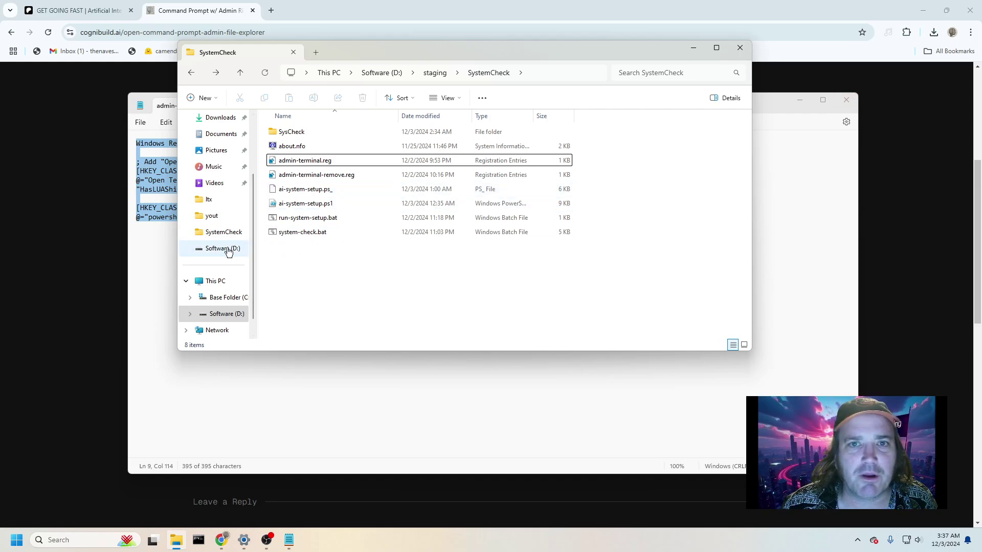
scroll(291, 304, down, 2)
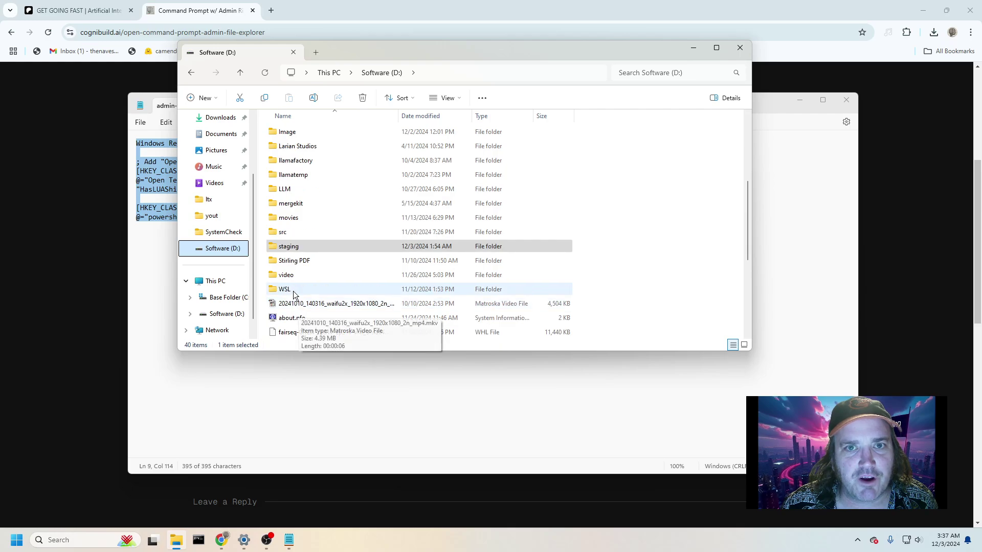
click(295, 247)
double_click(286, 133)
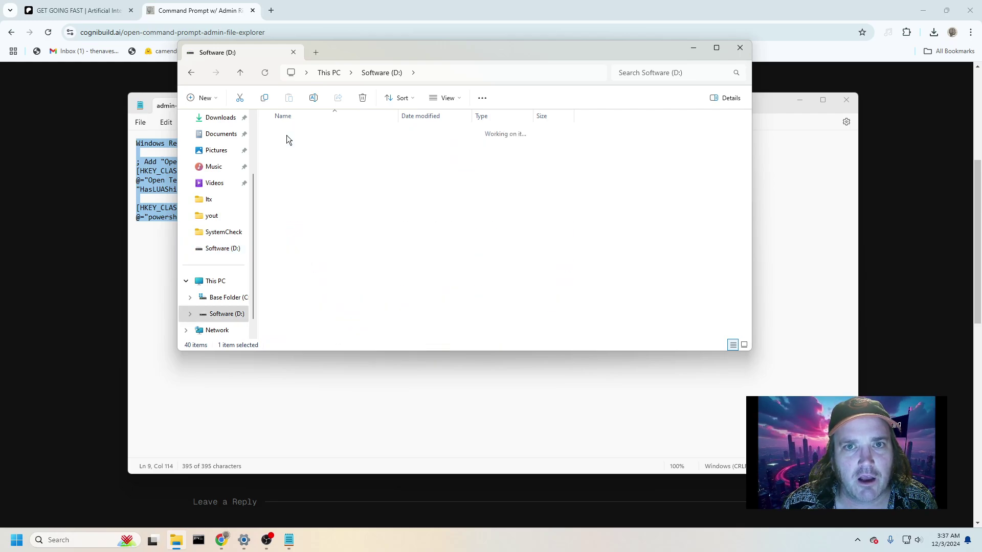
scroll(302, 317, down, 5)
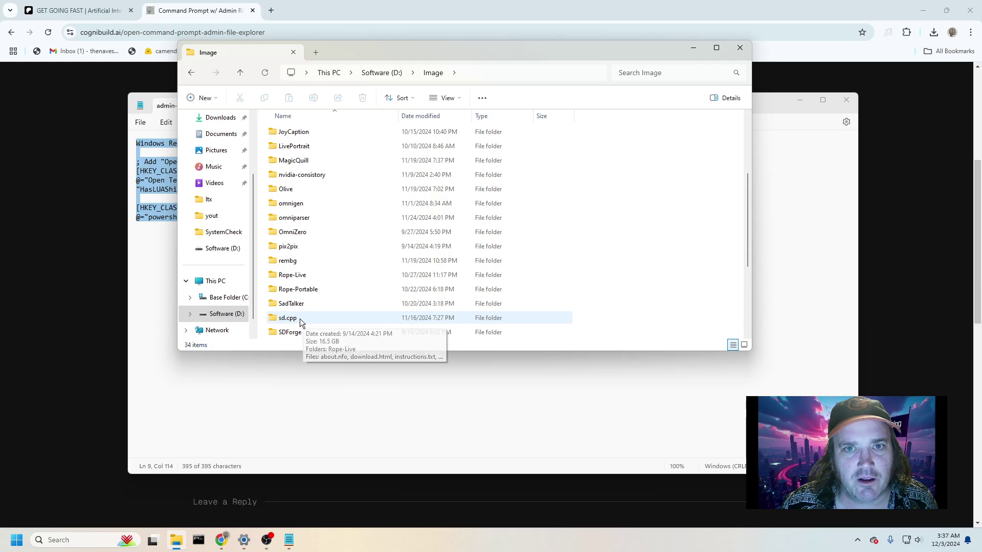
double_click(290, 261)
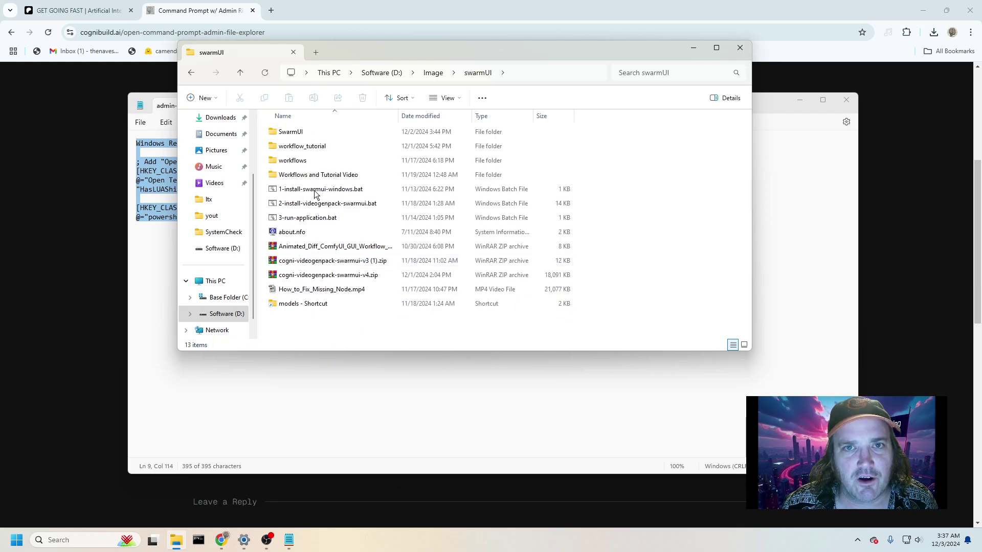
double_click(293, 133)
double_click(291, 189)
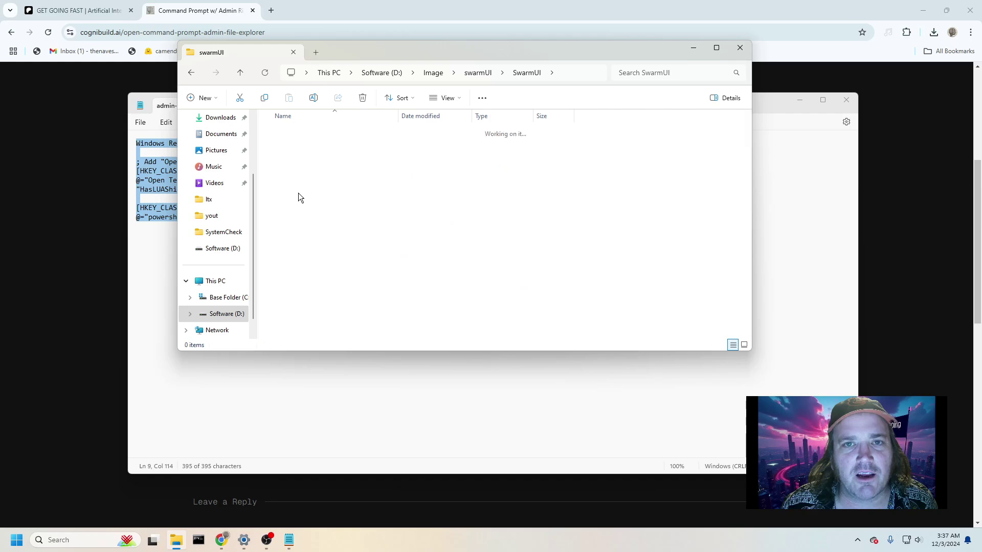
double_click(287, 133)
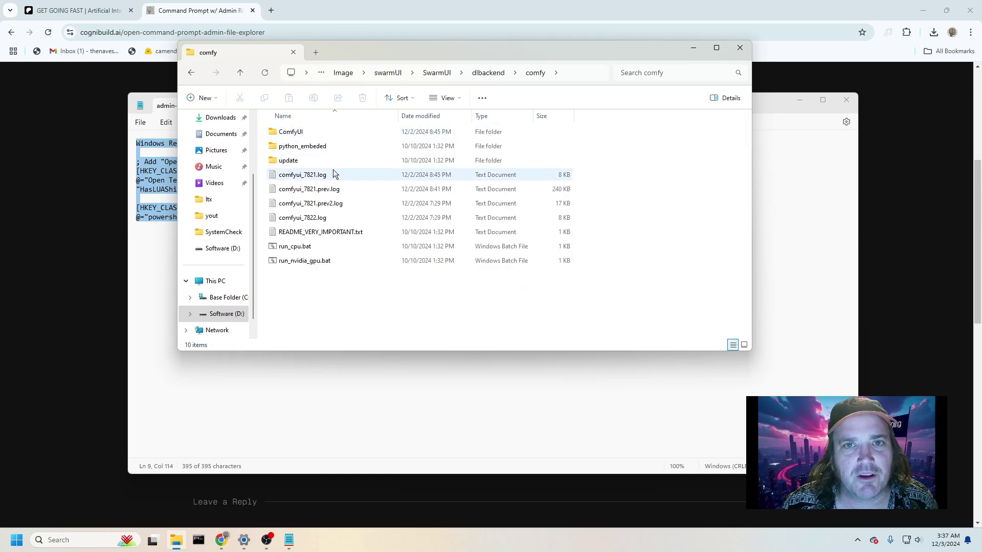
double_click(285, 132)
double_click(291, 290)
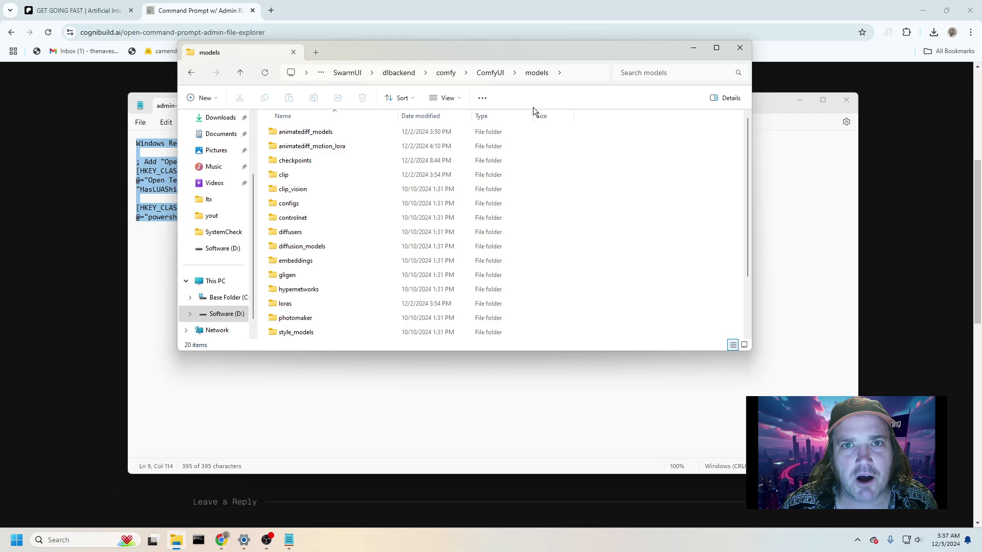
click(580, 73)
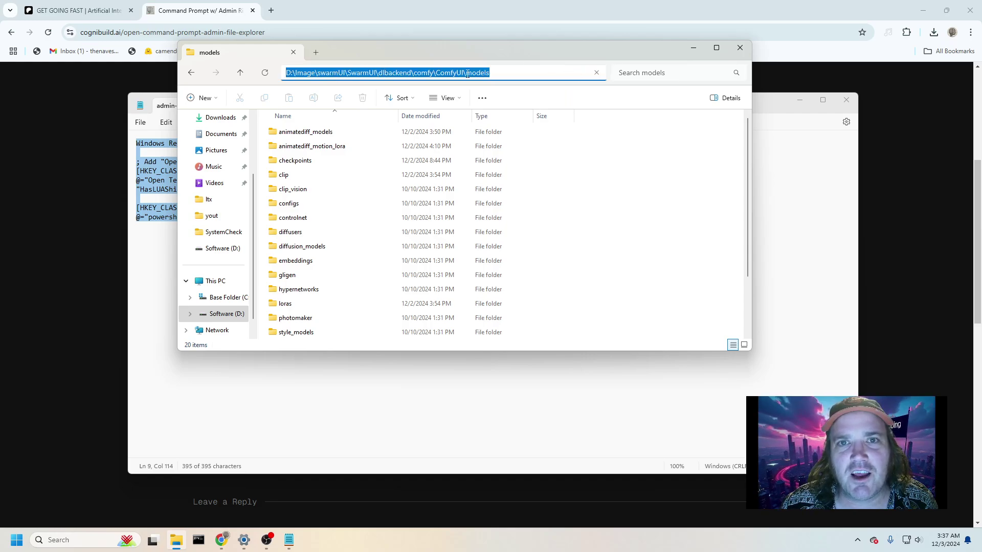
key(End)
drag(490, 73, 263, 77)
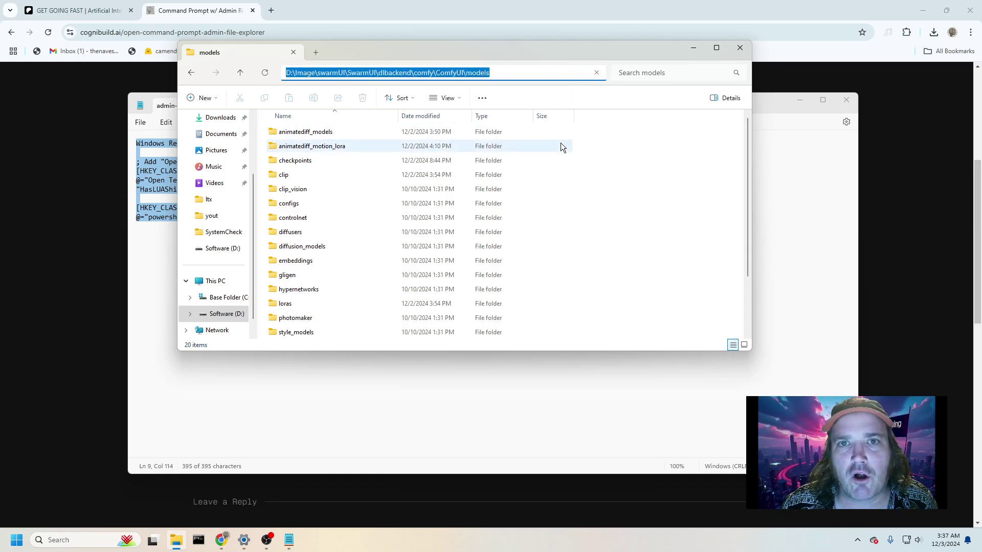
- Open Terminal as Administrator in the models folder and highlight the prompt's models path
right_click(546, 232)
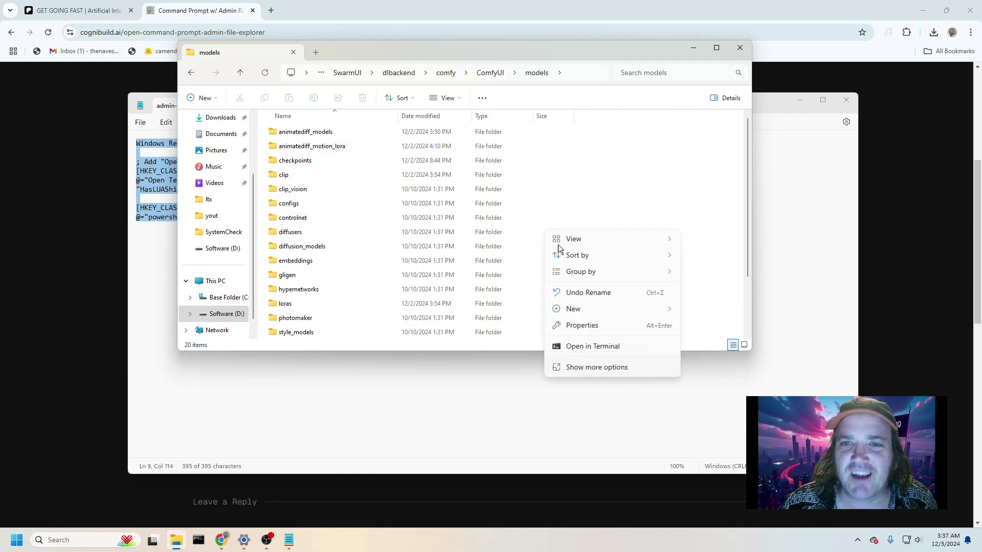
click(593, 369)
click(593, 345)
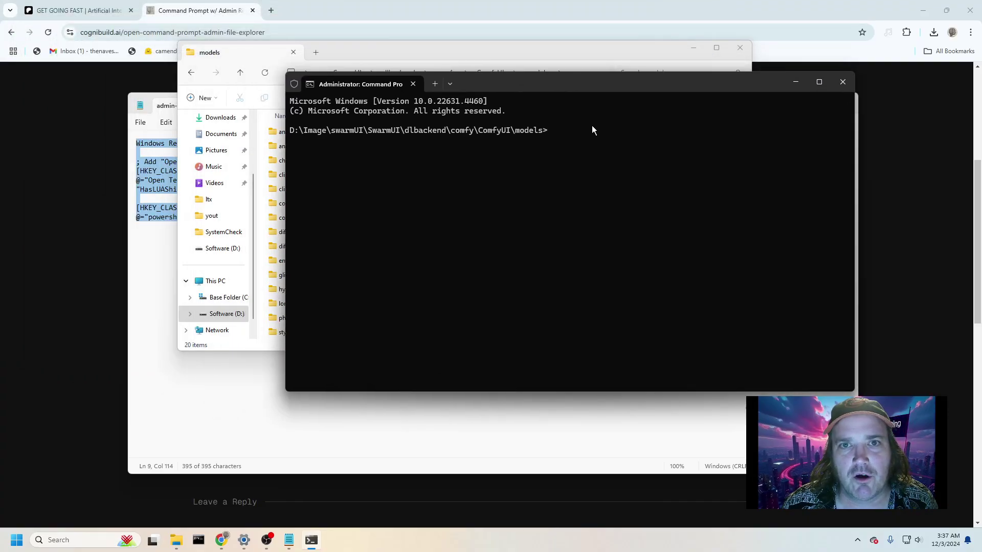
drag(571, 140, 275, 134)
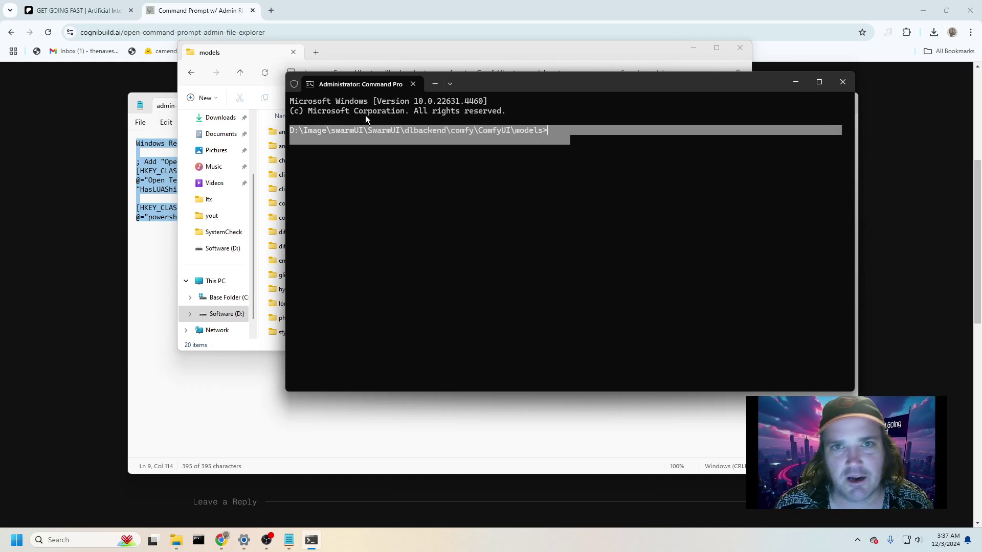
key(ctrl+c)
click(189, 13)
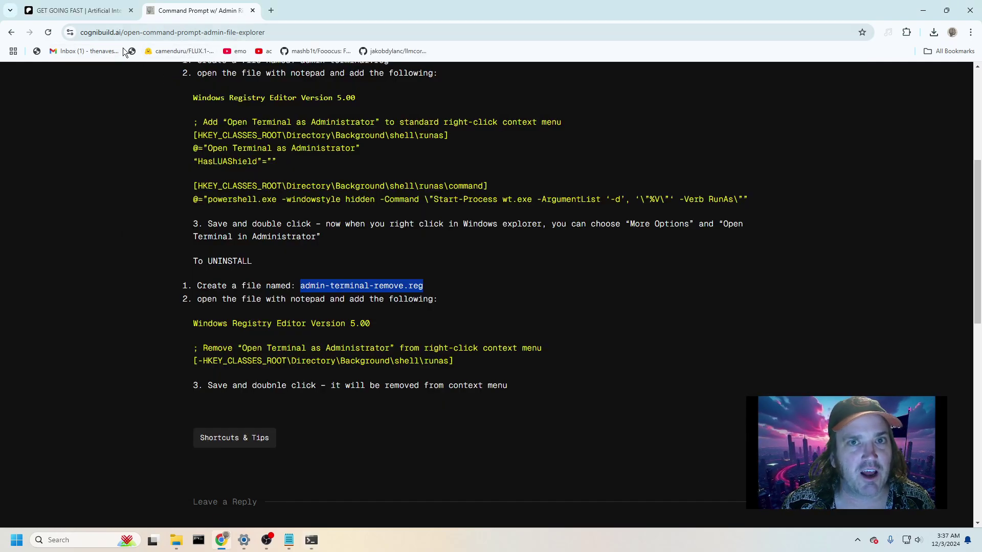
- Switch to the Patreon tab and scroll to the post's admin-terminal.reg and admin-terminal-remove.reg attachments
scroll(360, 213, up, 3)
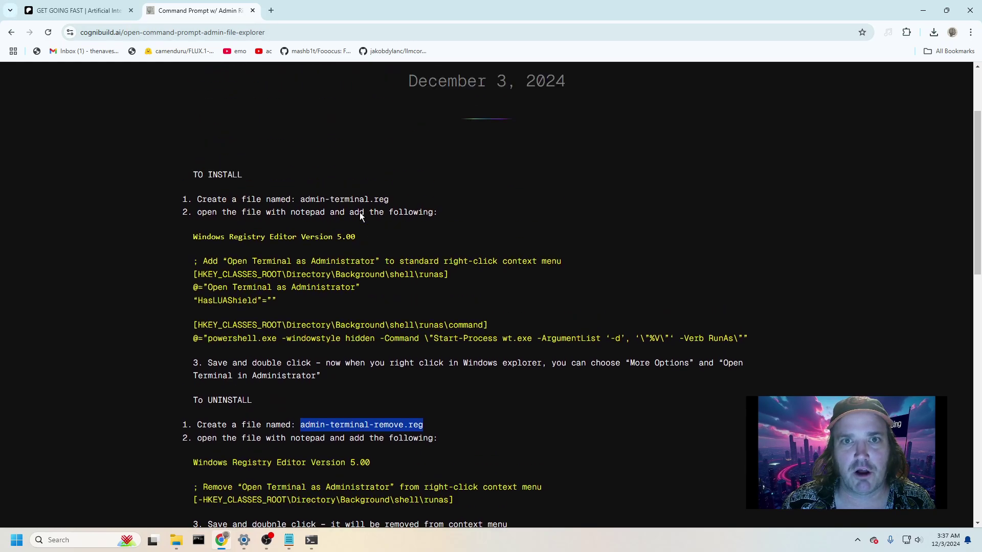
click(91, 13)
scroll(396, 278, down, 4)
scroll(398, 280, up, 2)
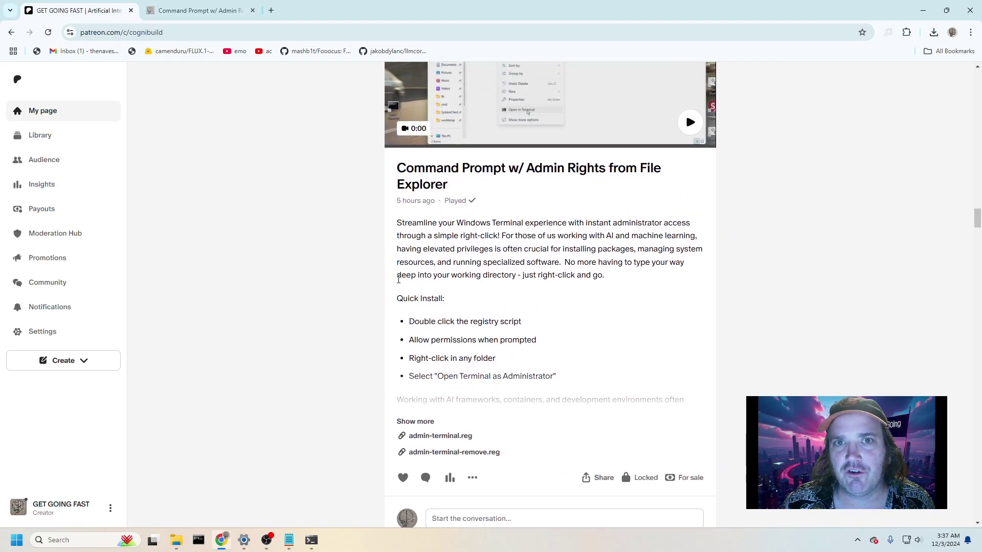
scroll(316, 246, up, 1)
scroll(409, 244, up, 2)
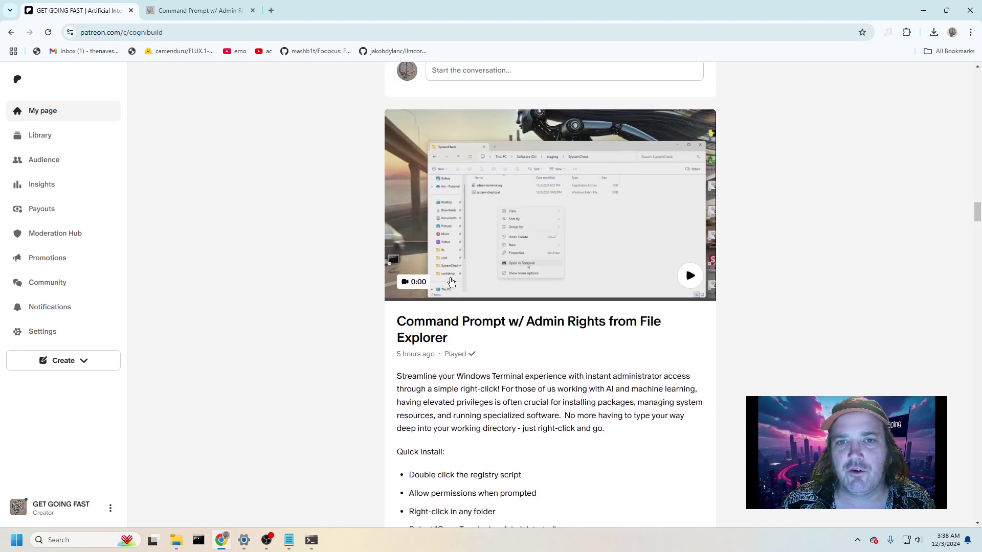
scroll(561, 328, down, 4)
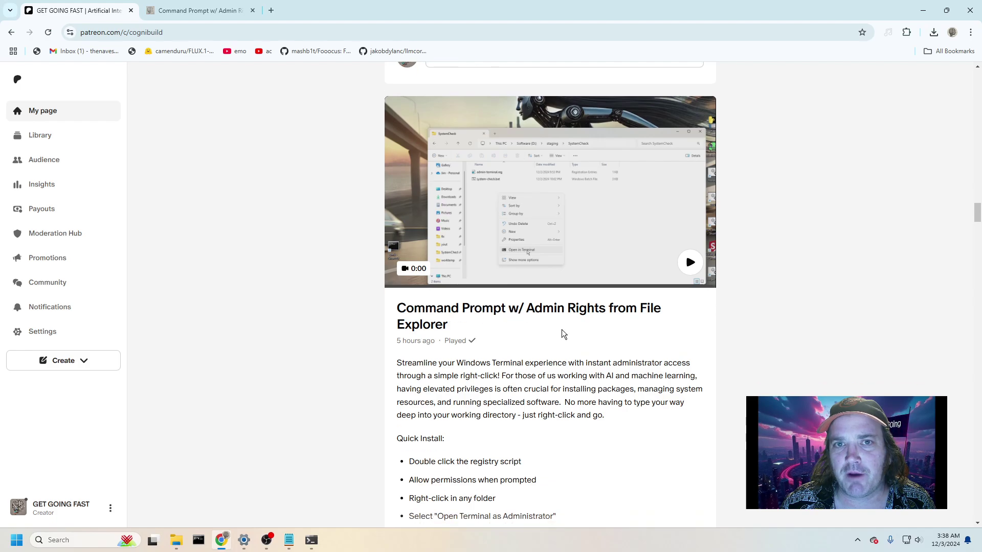
scroll(561, 327, down, 2)
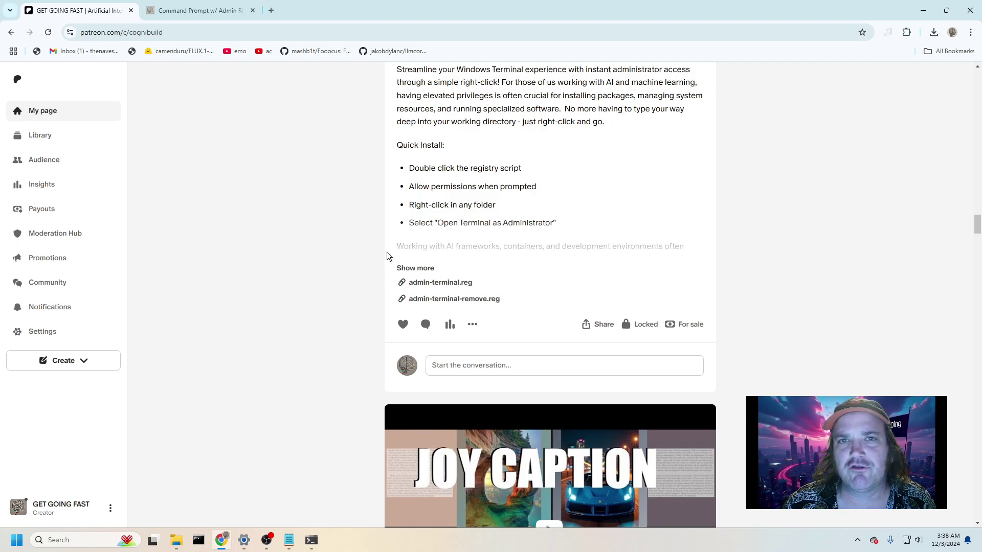
- Restore the OBS Studio window over the Patreon post from the taskbar
click(267, 543)
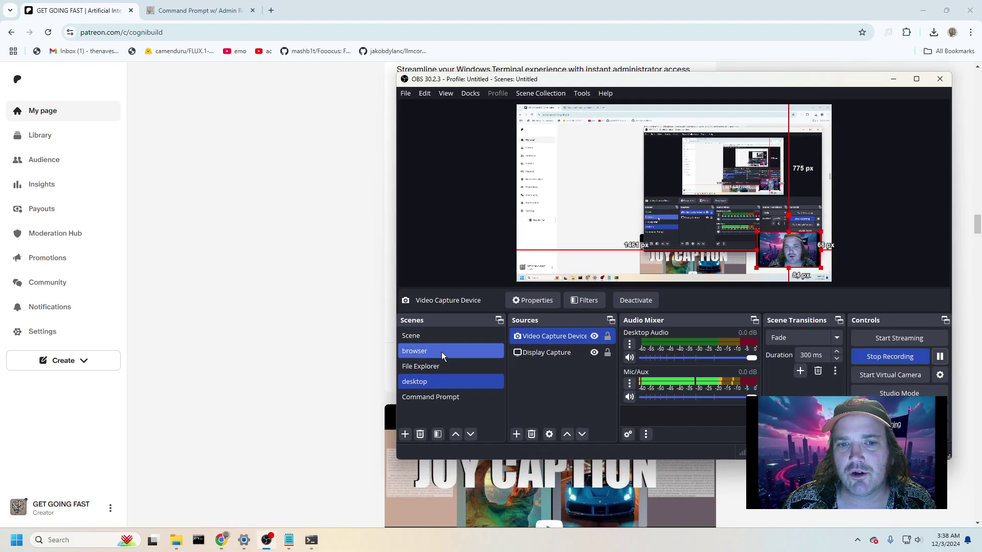